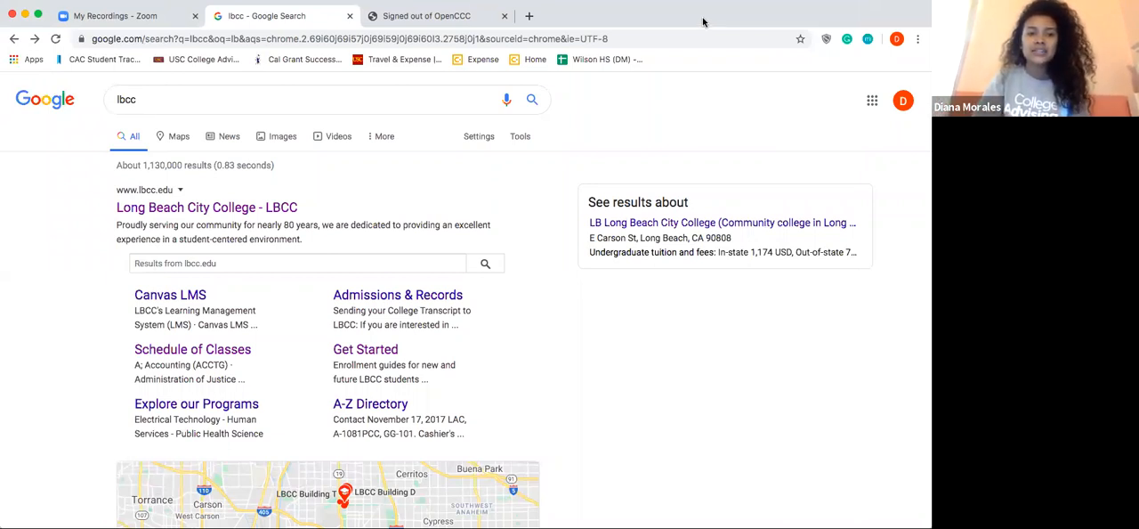
Step: Open the Long Beach City College website and go through its apply section to the Start My Application page
{"action": "left_click", "coordinate": [266, 211]}
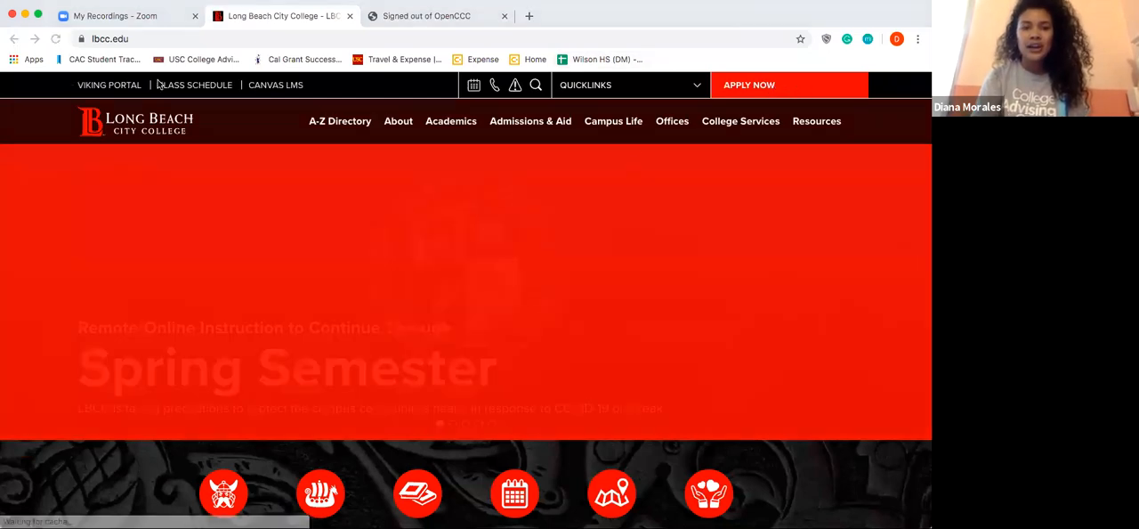
{"action": "left_click", "coordinate": [748, 93]}
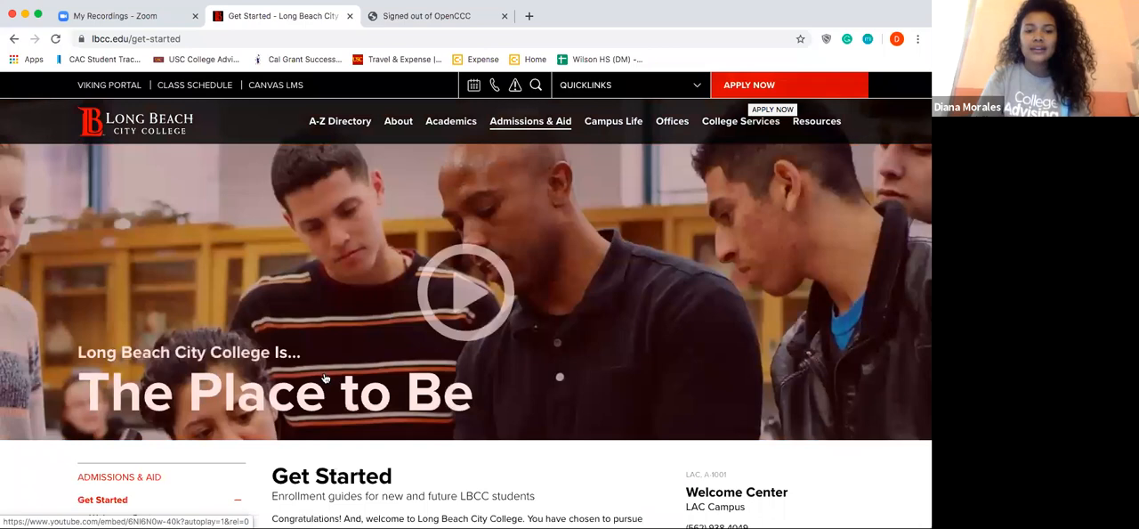
{"action": "scroll", "coordinate": [324, 376], "scroll_direction": "down", "scroll_amount": 3}
{"action": "scroll", "coordinate": [325, 378], "scroll_direction": "down", "scroll_amount": 3}
{"action": "left_click", "coordinate": [326, 378]}
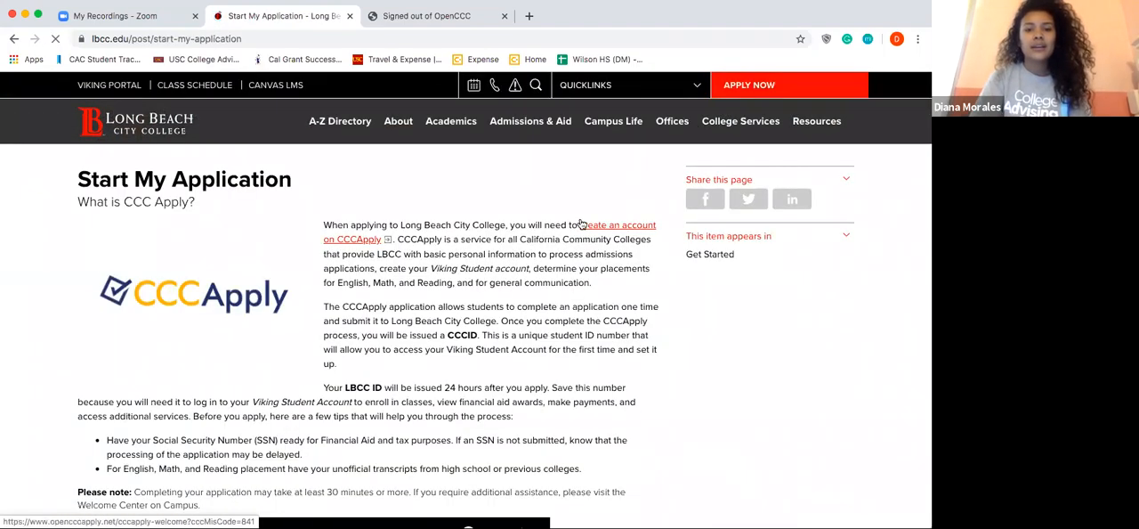
Step: Open the college's CCCApply application site and proceed to the OpenCCC sign-in page
{"action": "scroll", "coordinate": [584, 223], "scroll_direction": "down", "scroll_amount": 1}
{"action": "scroll", "coordinate": [360, 424], "scroll_direction": "down", "scroll_amount": 3}
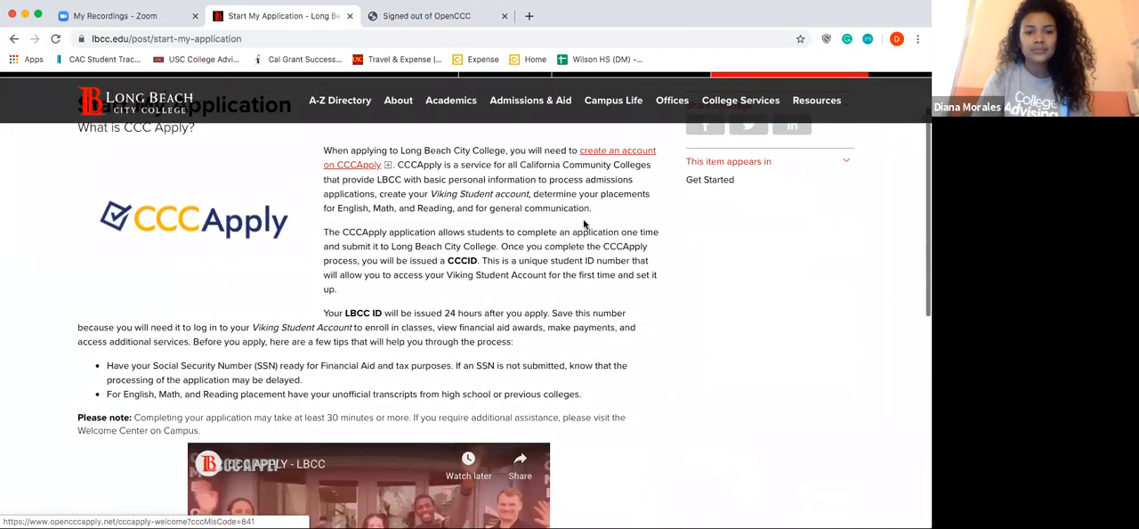
{"action": "left_click", "coordinate": [361, 423]}
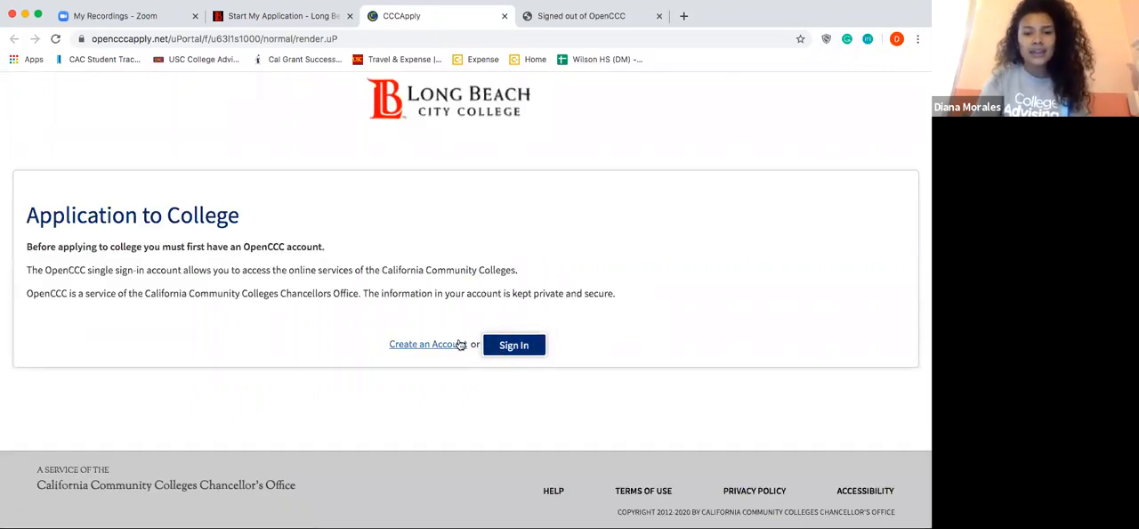
{"action": "left_click", "coordinate": [521, 345]}
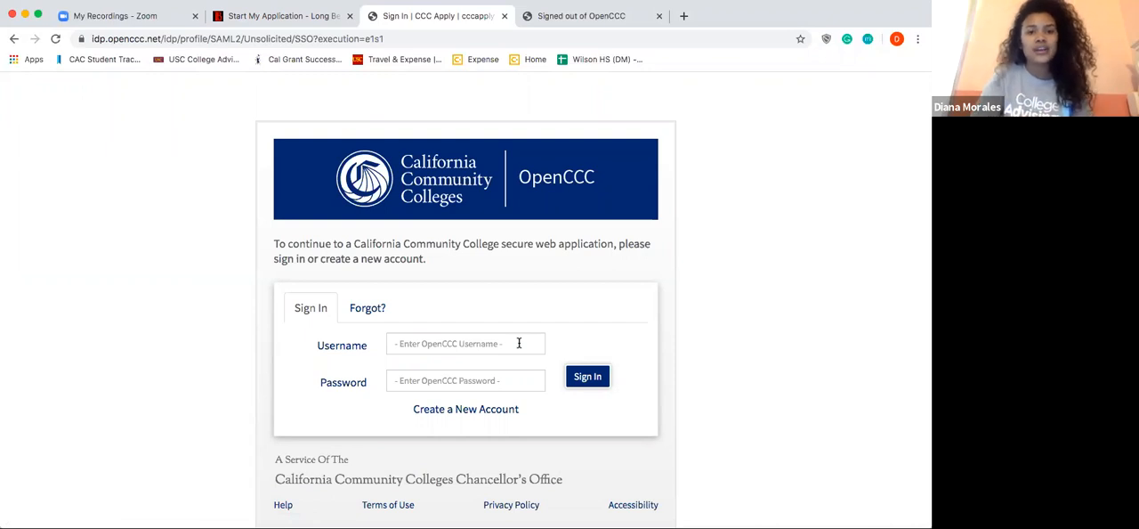
Step: Sign in to OpenCCC by entering the saved account username and the account password
{"action": "left_click", "coordinate": [519, 343]}
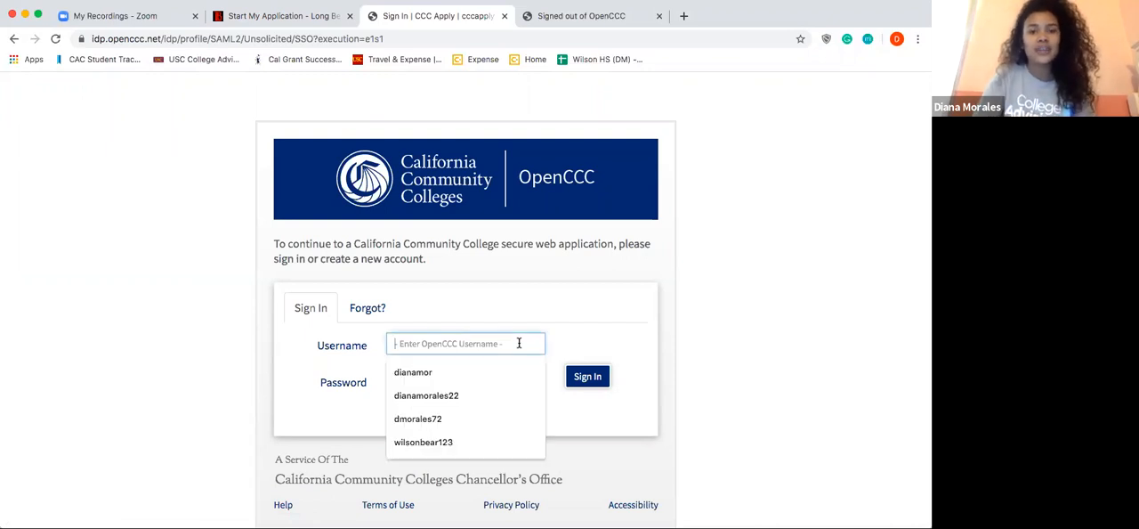
{"action": "left_click", "coordinate": [504, 441]}
{"action": "left_click", "coordinate": [482, 383]}
{"action": "type", "text": "********"}
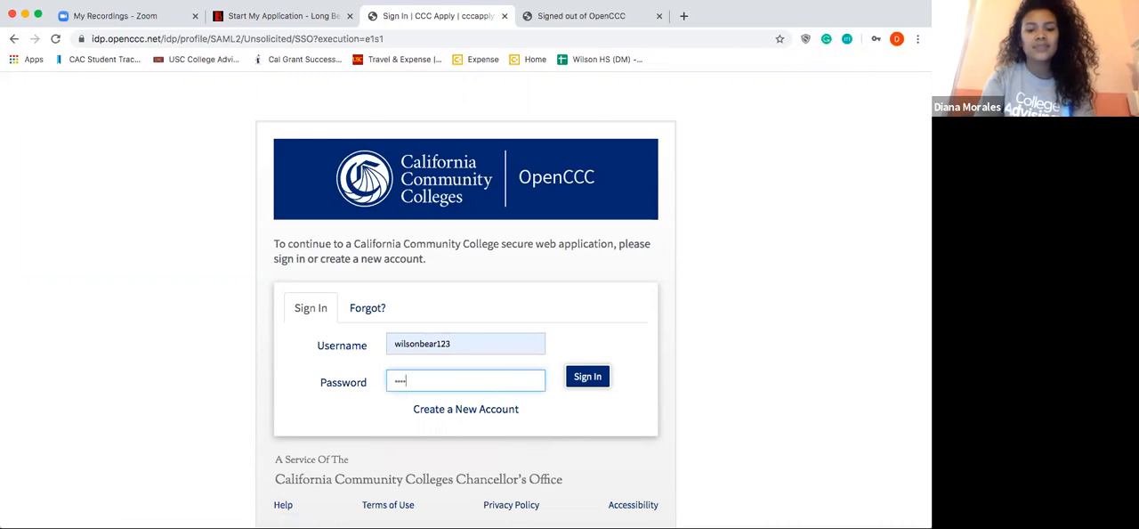
{"action": "type", "text": "****"}
{"action": "key", "text": "Return"}
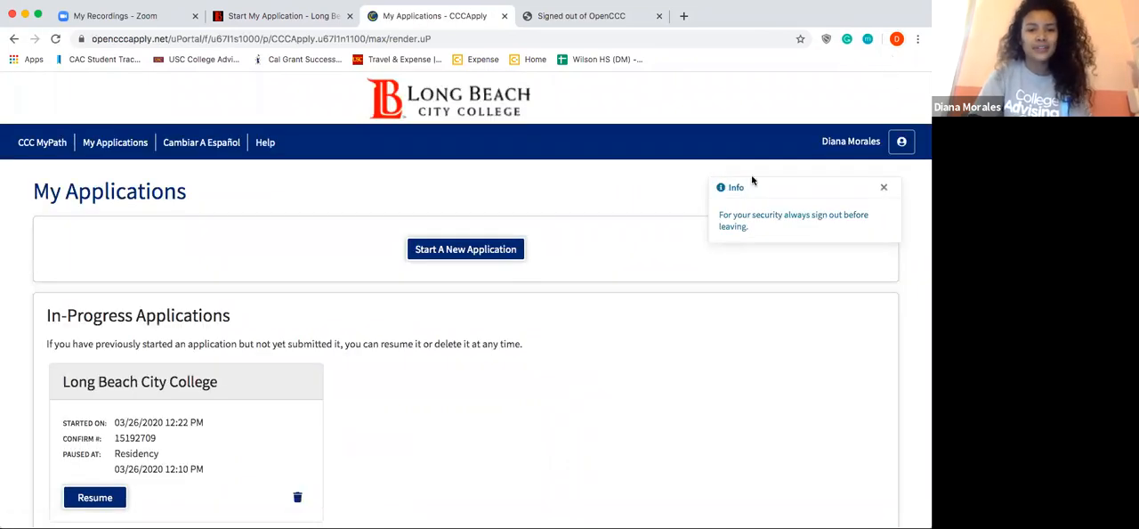
Step: Delete the in-progress Long Beach City College application and confirm the deletion
{"action": "scroll", "coordinate": [639, 227], "scroll_direction": "down", "scroll_amount": 2}
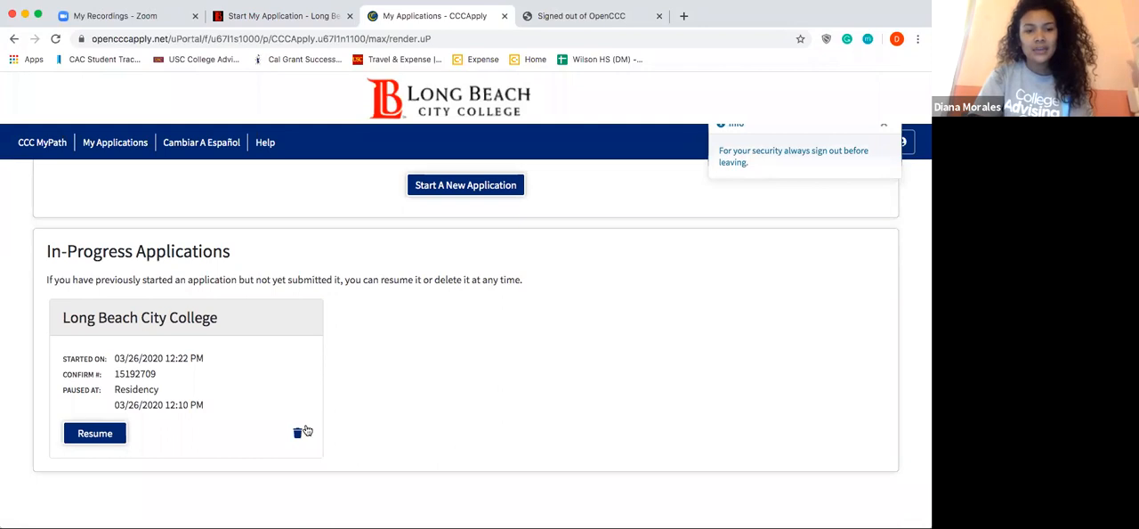
{"action": "left_click", "coordinate": [299, 433]}
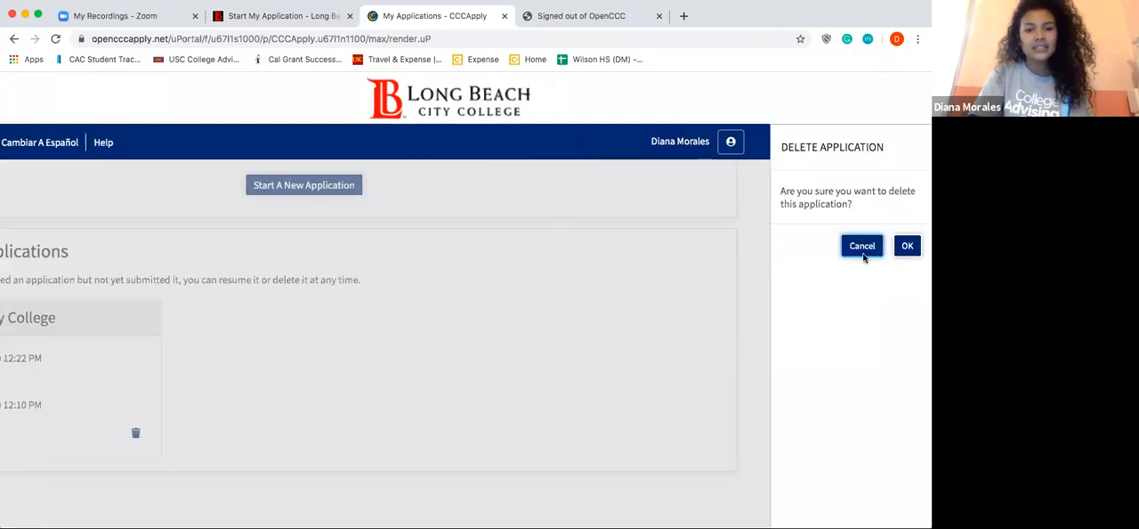
{"action": "left_click", "coordinate": [917, 254]}
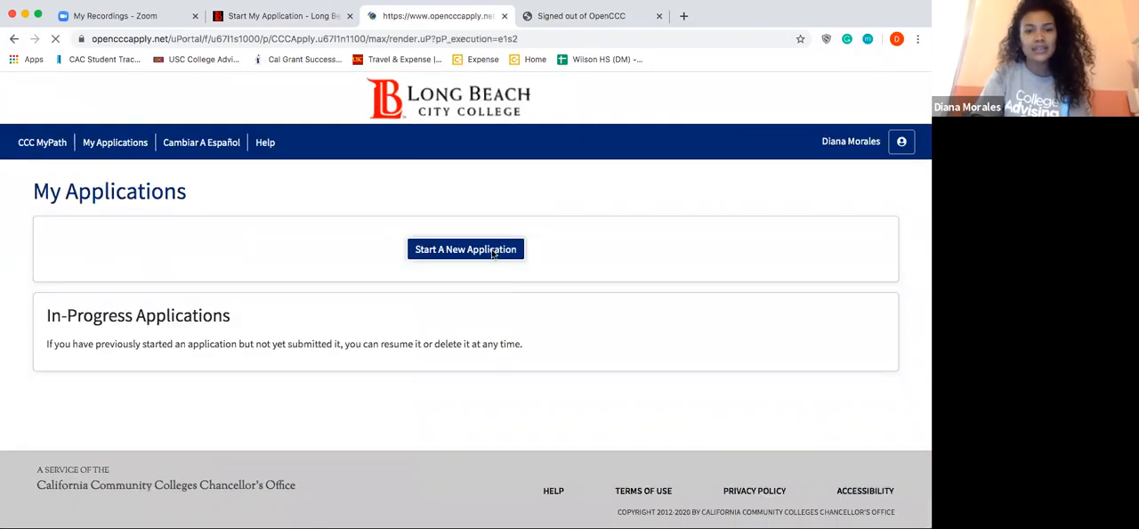
Step: Start a new application and set the term applying for to 2020 Summer/Fall (06/01/2020 to 07/31/2020)
{"action": "left_click", "coordinate": [494, 253]}
{"action": "left_click", "coordinate": [465, 249]}
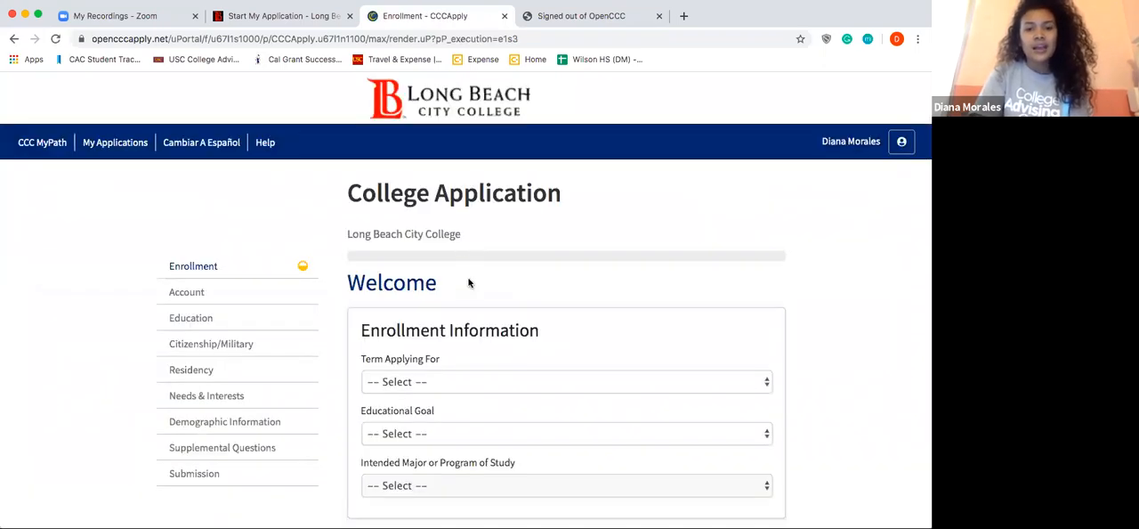
{"action": "scroll", "coordinate": [470, 295], "scroll_direction": "down", "scroll_amount": 1}
{"action": "scroll", "coordinate": [469, 295], "scroll_direction": "down", "scroll_amount": 1}
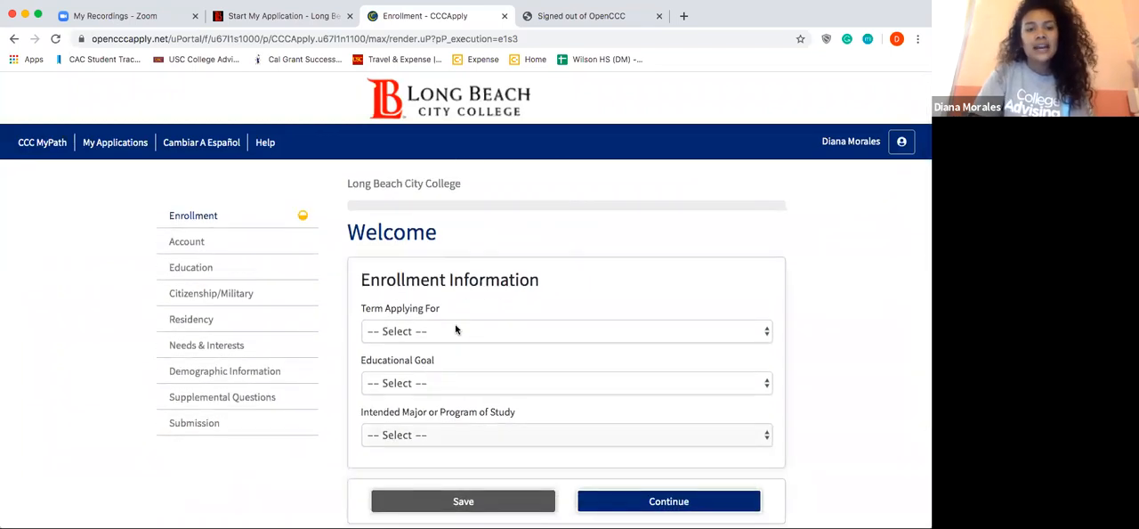
{"action": "left_click", "coordinate": [456, 330]}
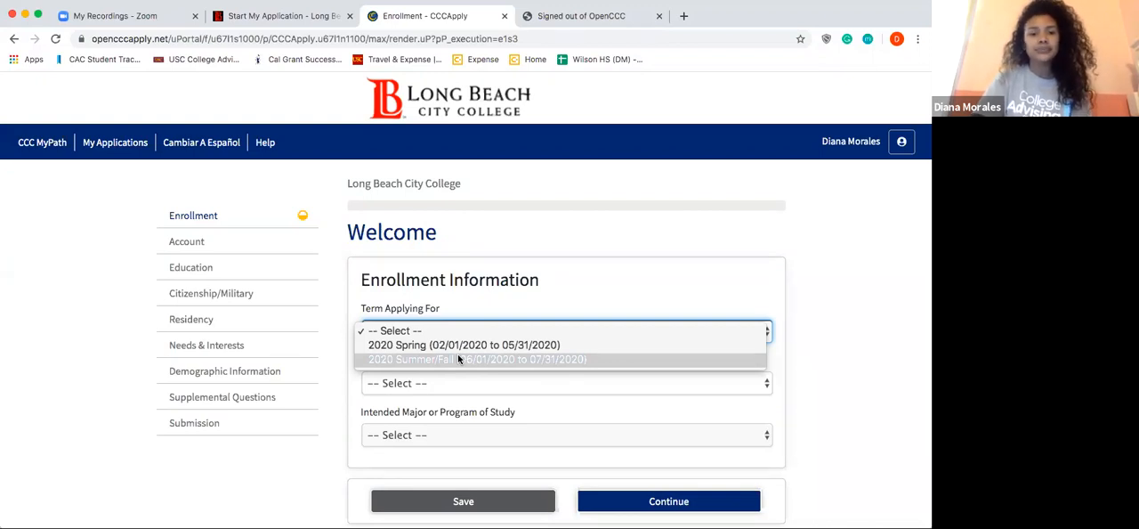
{"action": "left_click", "coordinate": [457, 358]}
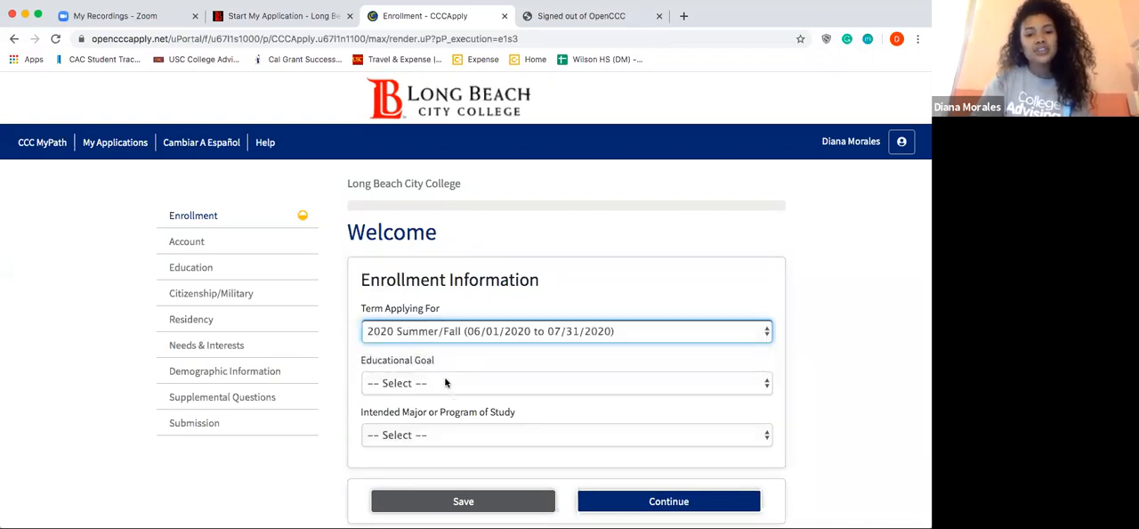
Step: Set the educational goal to "Obtain an associate degree and transfer to a 4-year institution"
{"action": "left_click", "coordinate": [448, 382]}
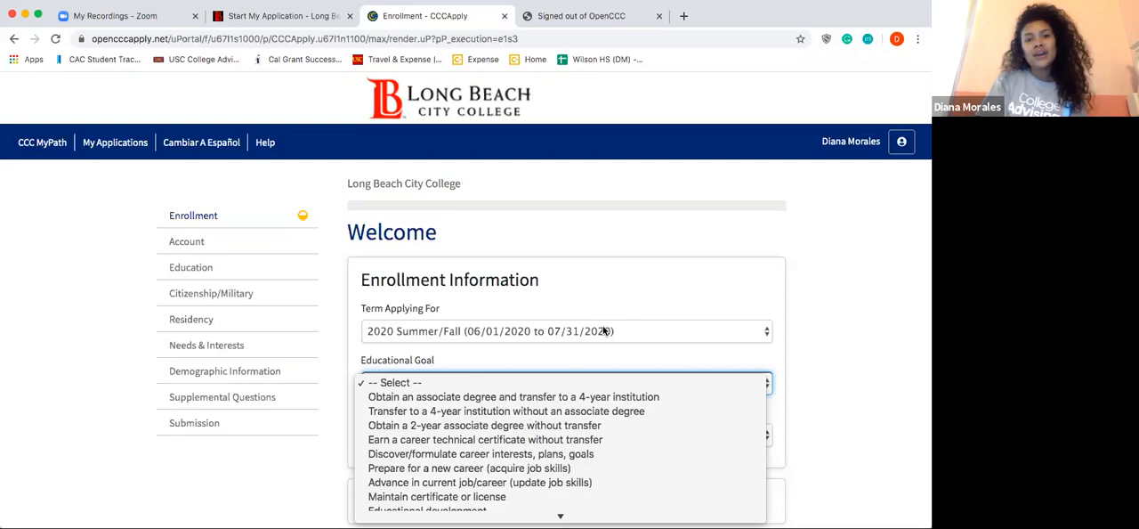
{"action": "left_click", "coordinate": [613, 396]}
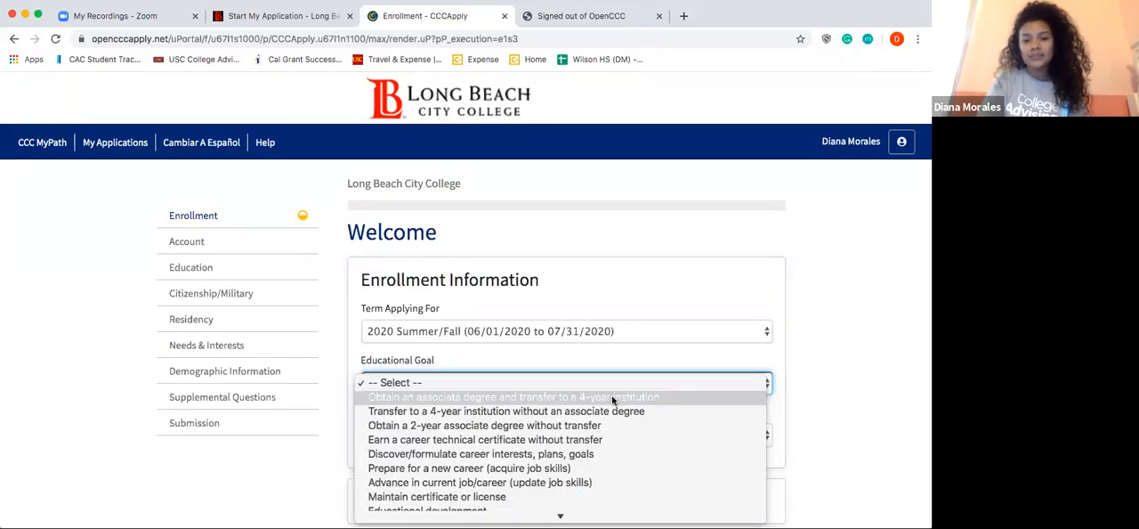
{"action": "left_click", "coordinate": [613, 397]}
{"action": "scroll", "coordinate": [612, 401], "scroll_direction": "down", "scroll_amount": 2}
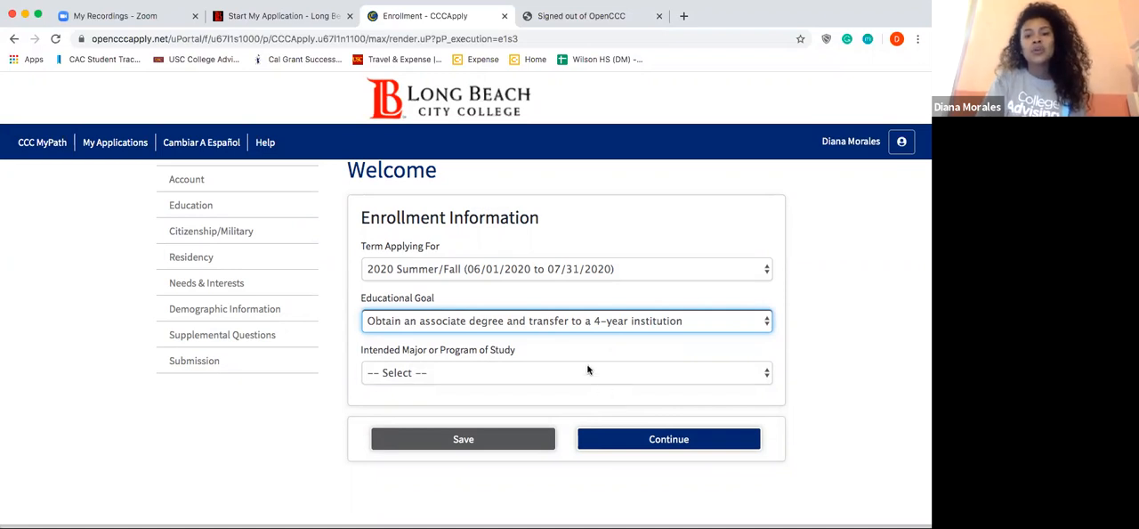
Step: Choose "Administration of Justice for Transfer IGETC- AS-T" as the intended major and continue to the Account section
{"action": "left_click", "coordinate": [588, 372]}
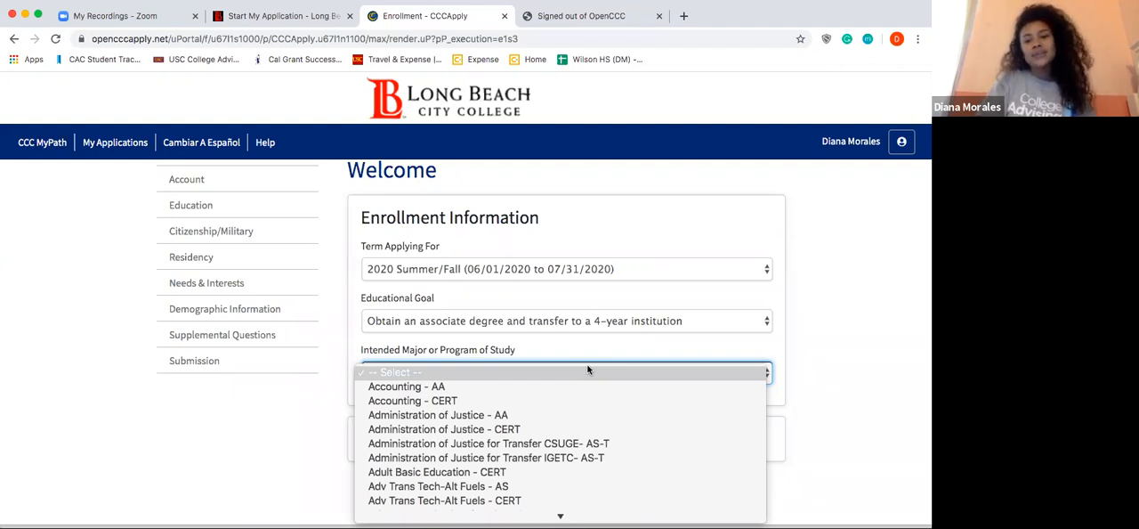
{"action": "left_click", "coordinate": [589, 458]}
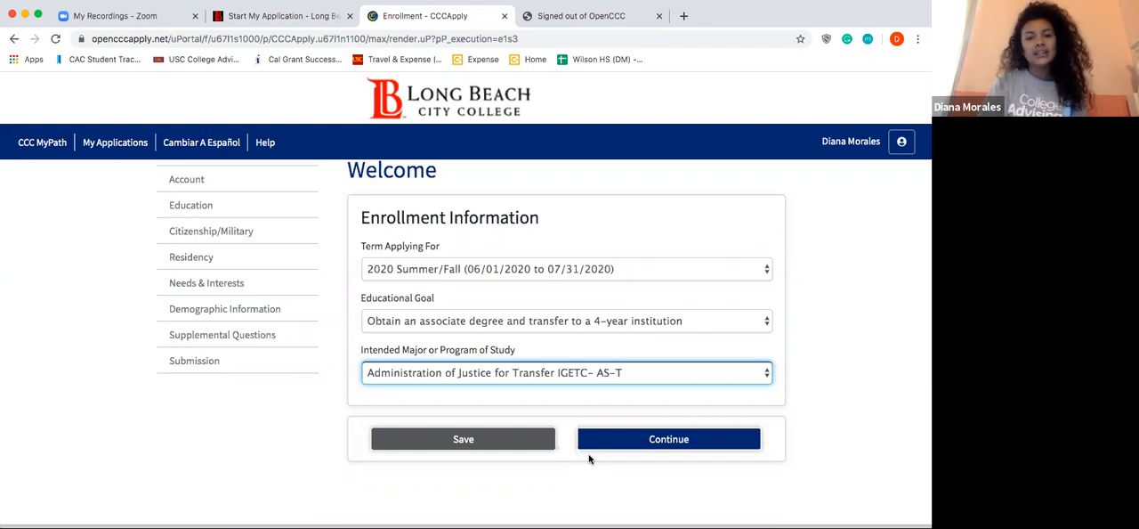
{"action": "scroll", "coordinate": [588, 459], "scroll_direction": "down", "scroll_amount": 1}
{"action": "scroll", "coordinate": [638, 465], "scroll_direction": "up", "scroll_amount": 1}
{"action": "left_click", "coordinate": [638, 466]}
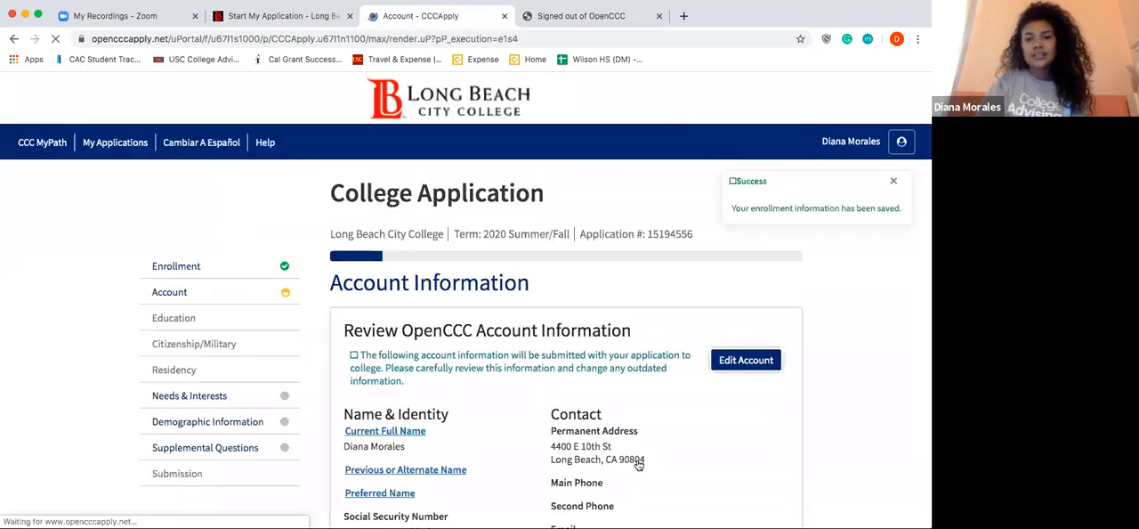
Step: Review the account information, mark the mailing address as the same as the permanent address, and continue to the Education section
{"action": "left_click", "coordinate": [902, 184]}
{"action": "scroll", "coordinate": [719, 371], "scroll_direction": "down", "scroll_amount": 2}
{"action": "scroll", "coordinate": [722, 354], "scroll_direction": "down", "scroll_amount": 4}
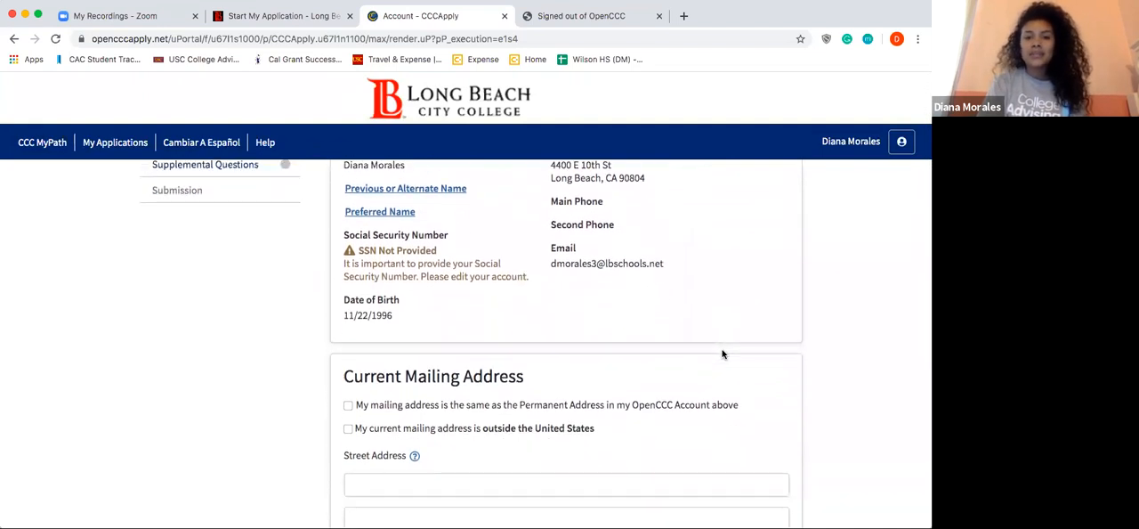
{"action": "scroll", "coordinate": [722, 355], "scroll_direction": "up", "scroll_amount": 1}
{"action": "scroll", "coordinate": [721, 355], "scroll_direction": "down", "scroll_amount": 2}
{"action": "scroll", "coordinate": [722, 354], "scroll_direction": "down", "scroll_amount": 2}
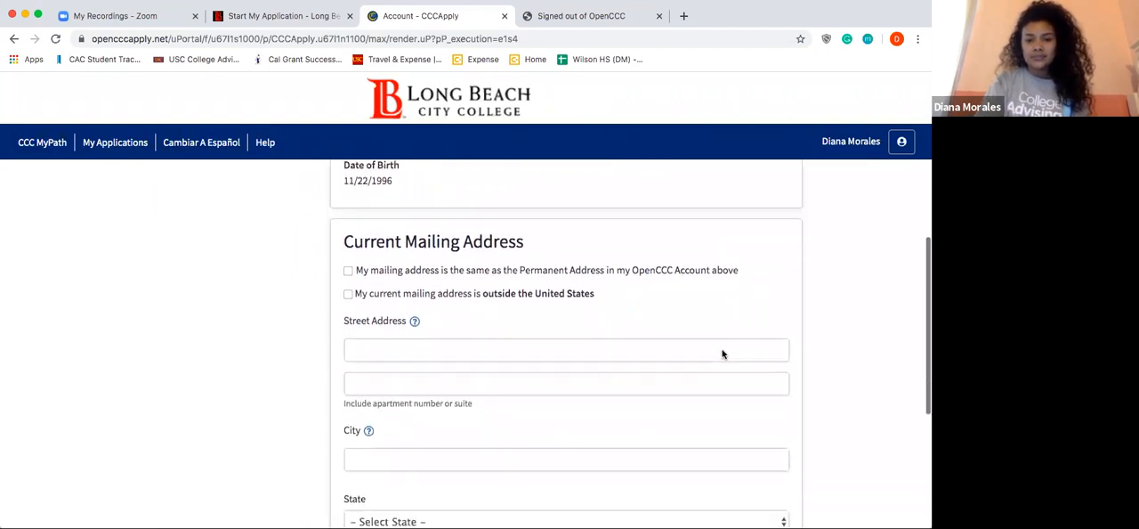
{"action": "scroll", "coordinate": [722, 354], "scroll_direction": "down", "scroll_amount": 1}
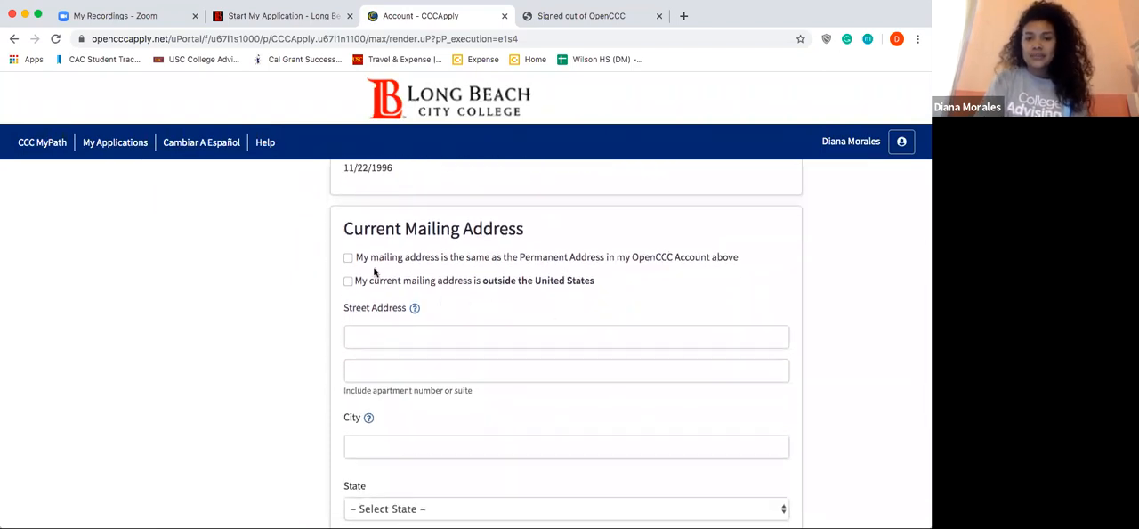
{"action": "left_click", "coordinate": [348, 258]}
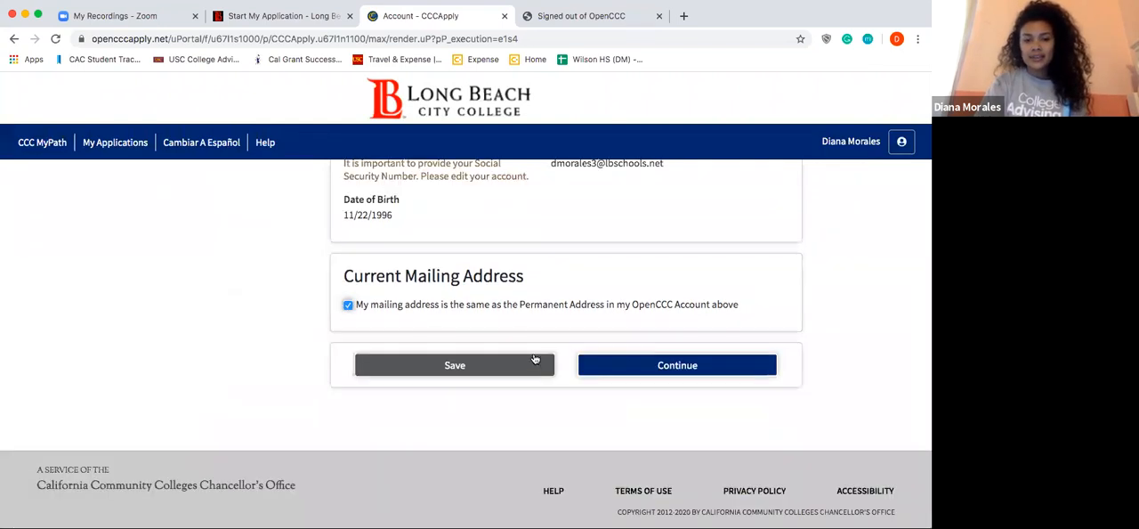
{"action": "left_click", "coordinate": [635, 366]}
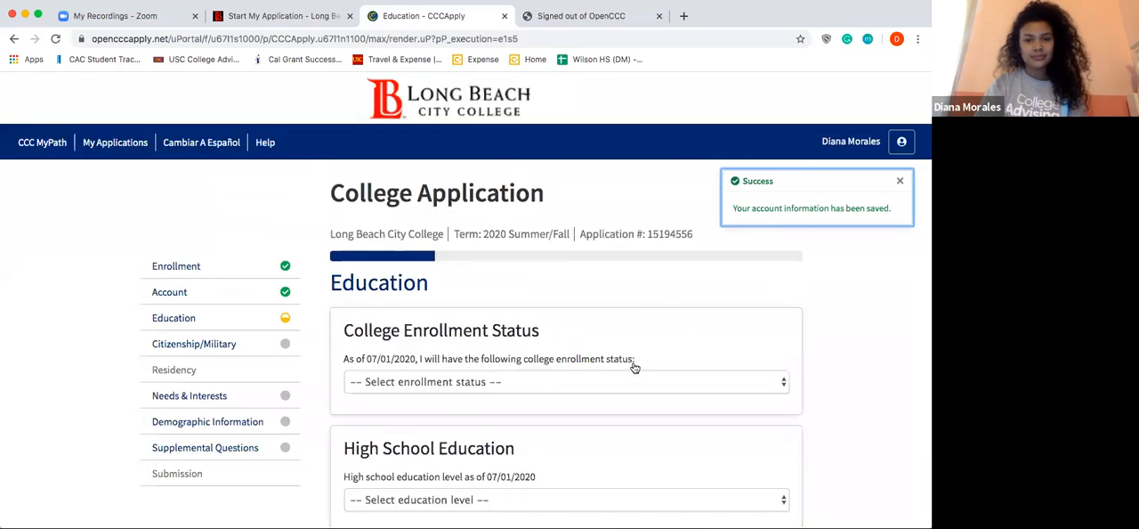
Step: Dismiss the save notice and set the college enrollment status to "First-time student in college (after leaving high school)"
{"action": "left_click", "coordinate": [899, 182]}
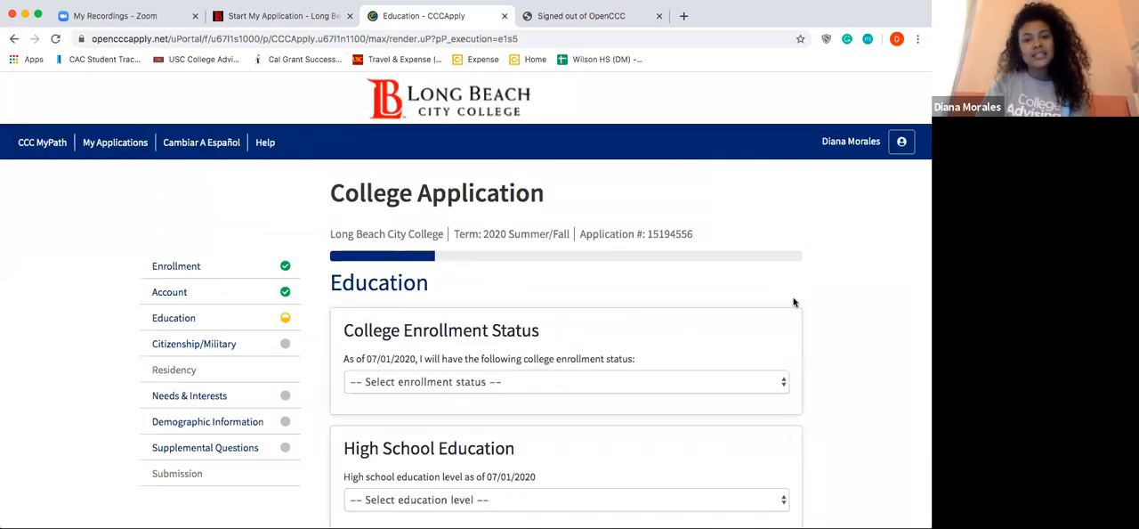
{"action": "scroll", "coordinate": [793, 301], "scroll_direction": "down", "scroll_amount": 2}
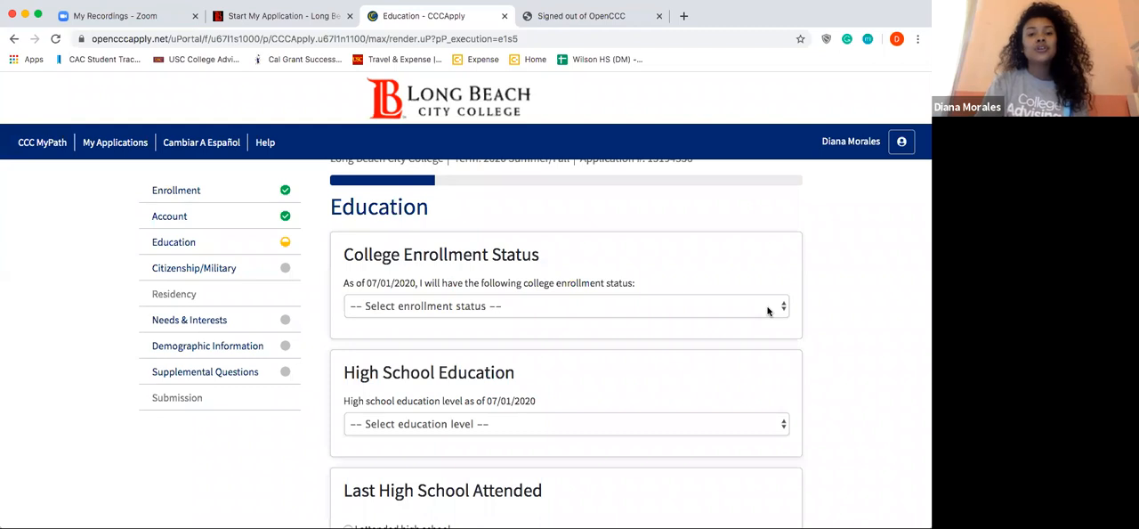
{"action": "left_click", "coordinate": [768, 310]}
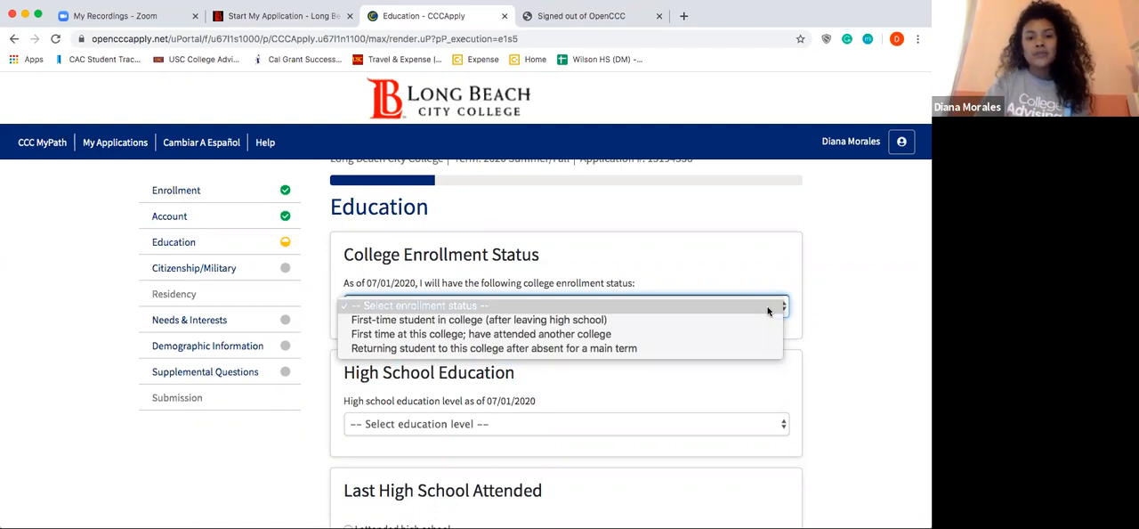
{"action": "left_click", "coordinate": [764, 323]}
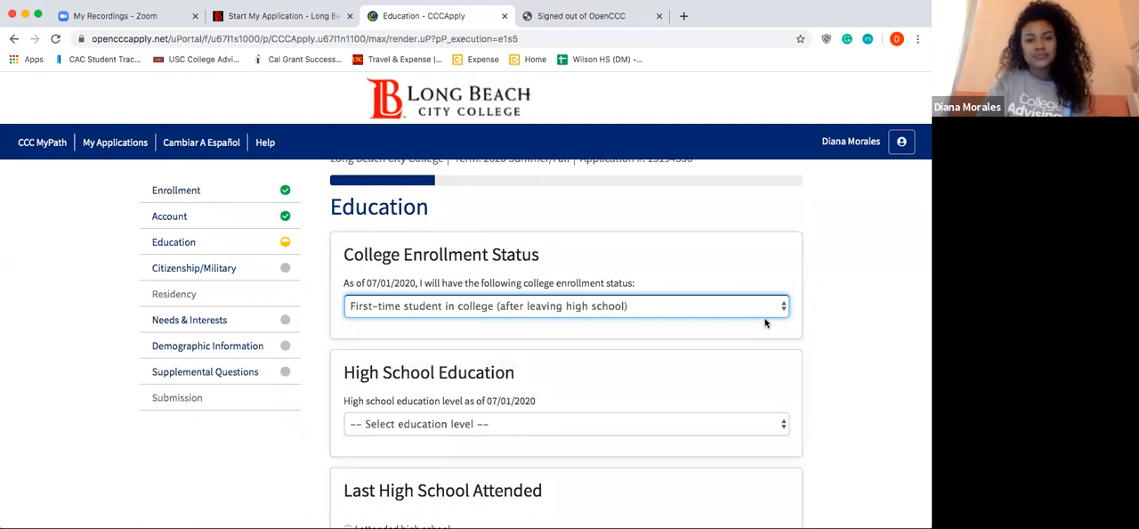
Step: Set the high school education level to "Received high school diploma from U.S. school"
{"action": "scroll", "coordinate": [721, 374], "scroll_direction": "down", "scroll_amount": 1}
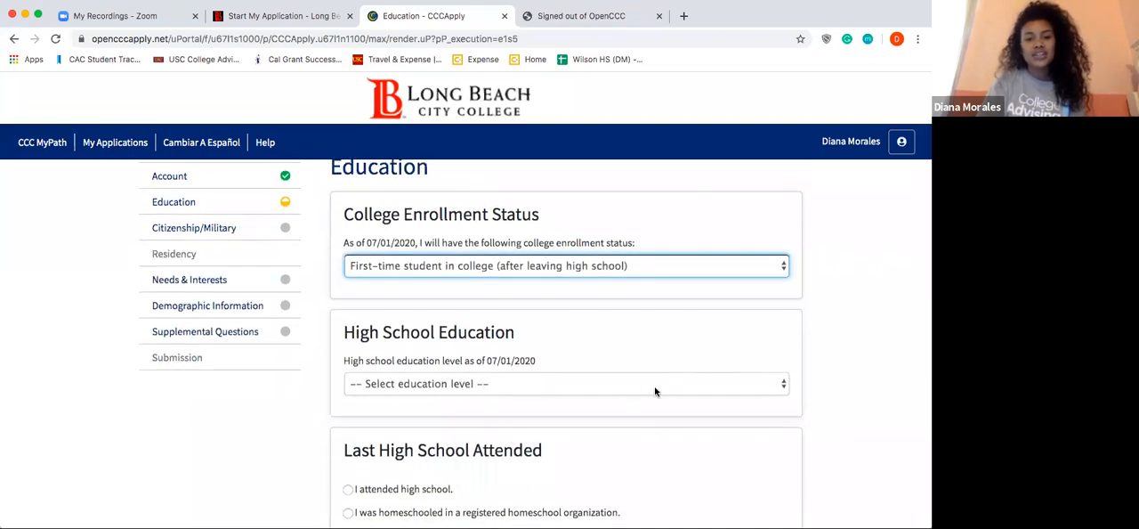
{"action": "left_click", "coordinate": [655, 384]}
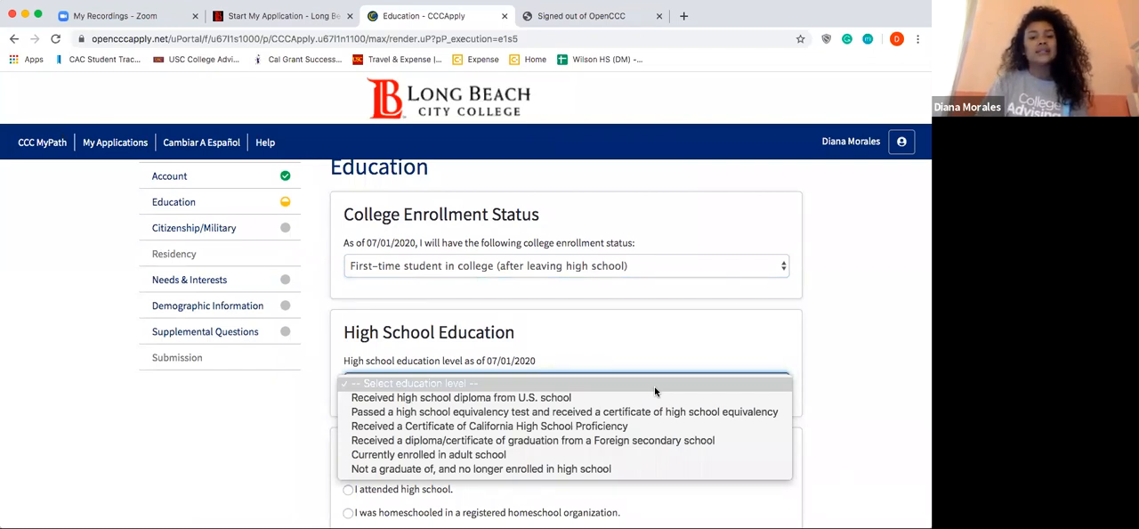
{"action": "left_click", "coordinate": [654, 398]}
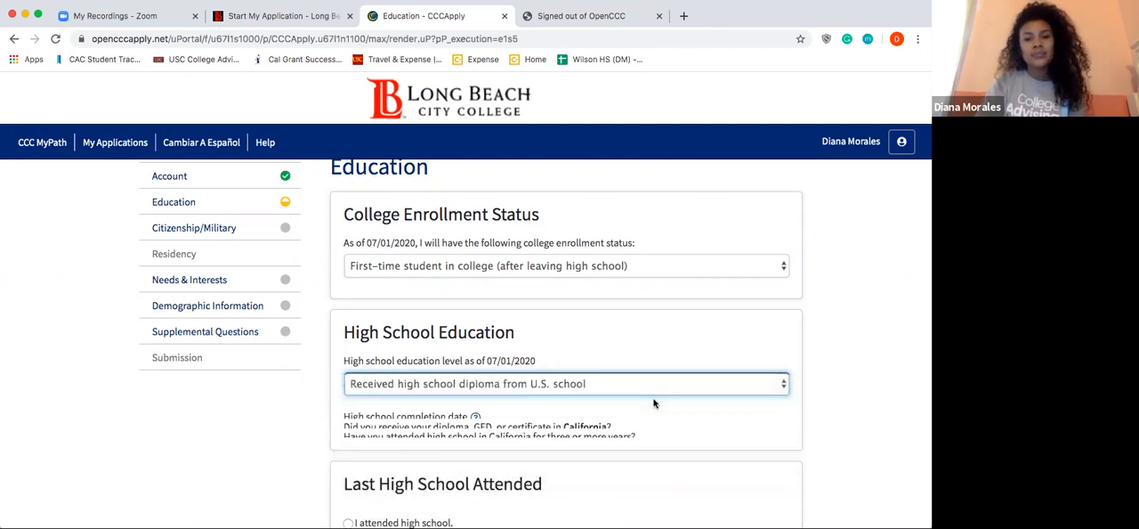
{"action": "scroll", "coordinate": [654, 403], "scroll_direction": "down", "scroll_amount": 3}
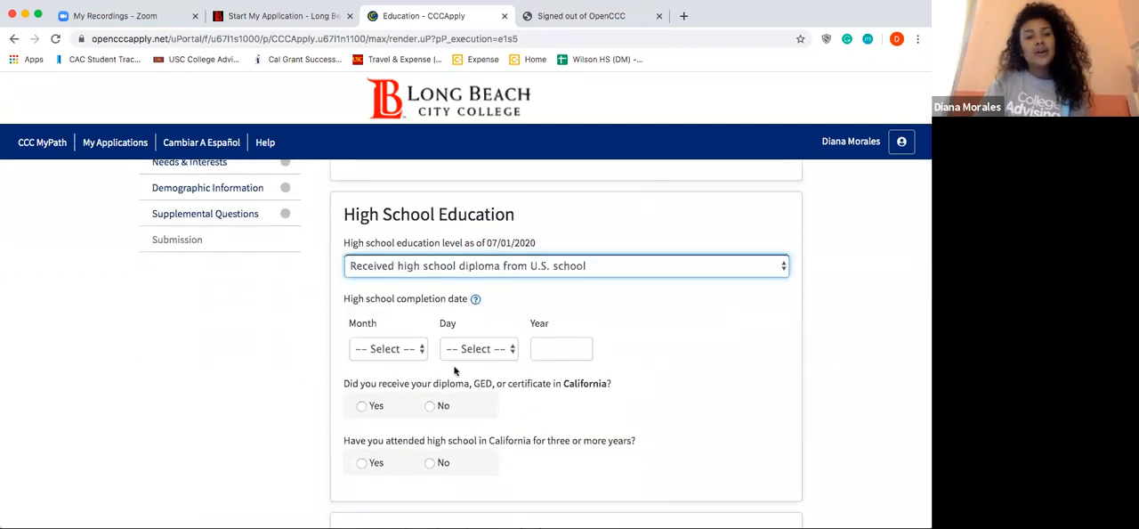
Step: Set the high school completion date to June 11, 2020, and answer Yes to both California high school questions
{"action": "left_click", "coordinate": [409, 348]}
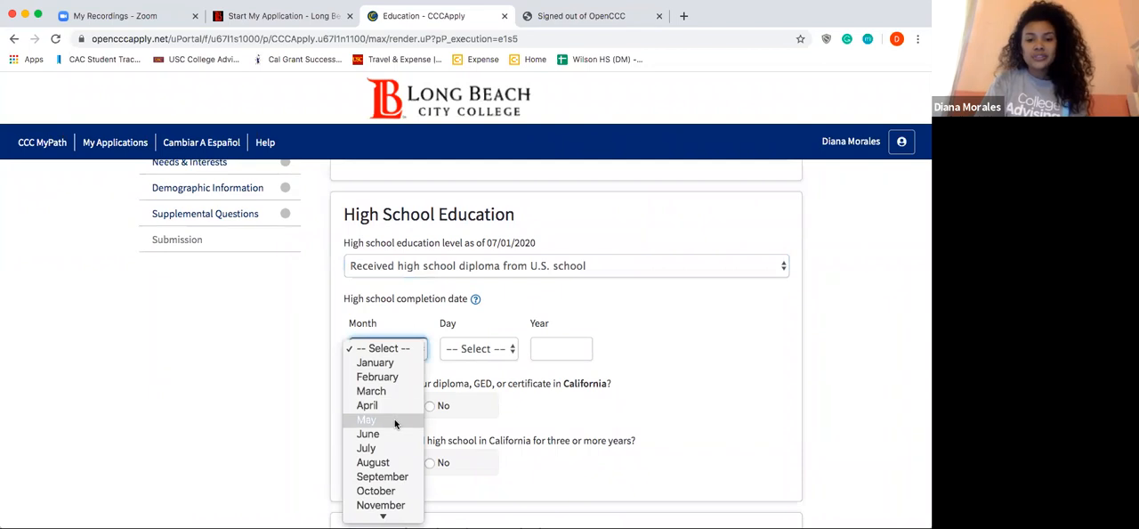
{"action": "left_click", "coordinate": [396, 433]}
{"action": "left_click", "coordinate": [467, 349]}
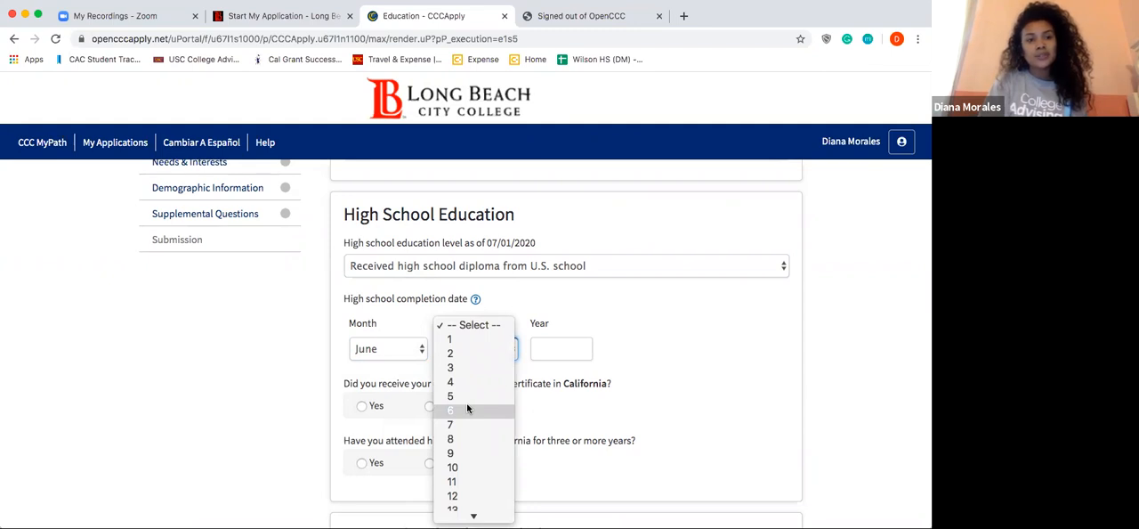
{"action": "left_click", "coordinate": [470, 482]}
{"action": "left_click", "coordinate": [534, 349]}
{"action": "type", "text": "2020"}
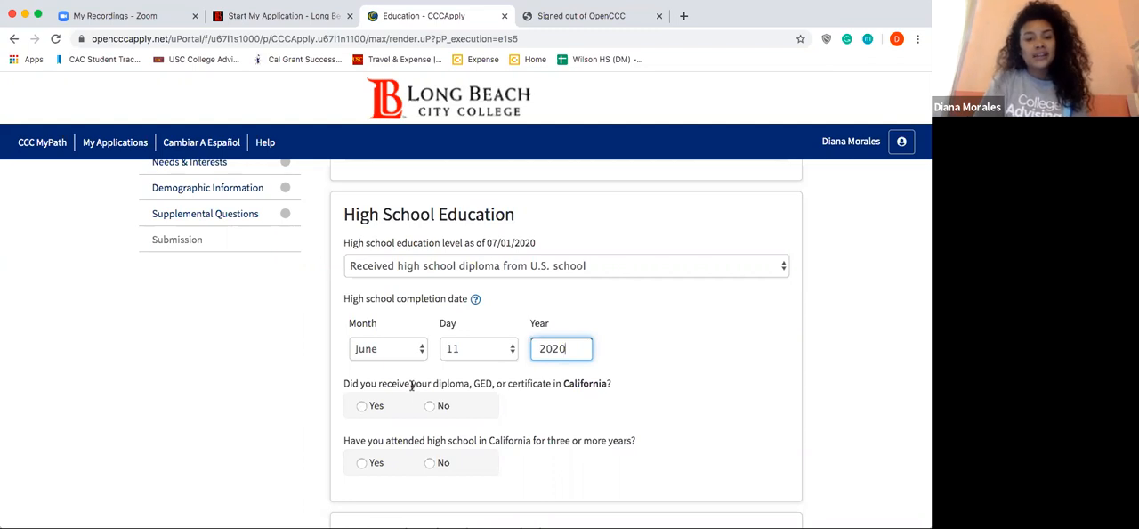
{"action": "left_click", "coordinate": [361, 405]}
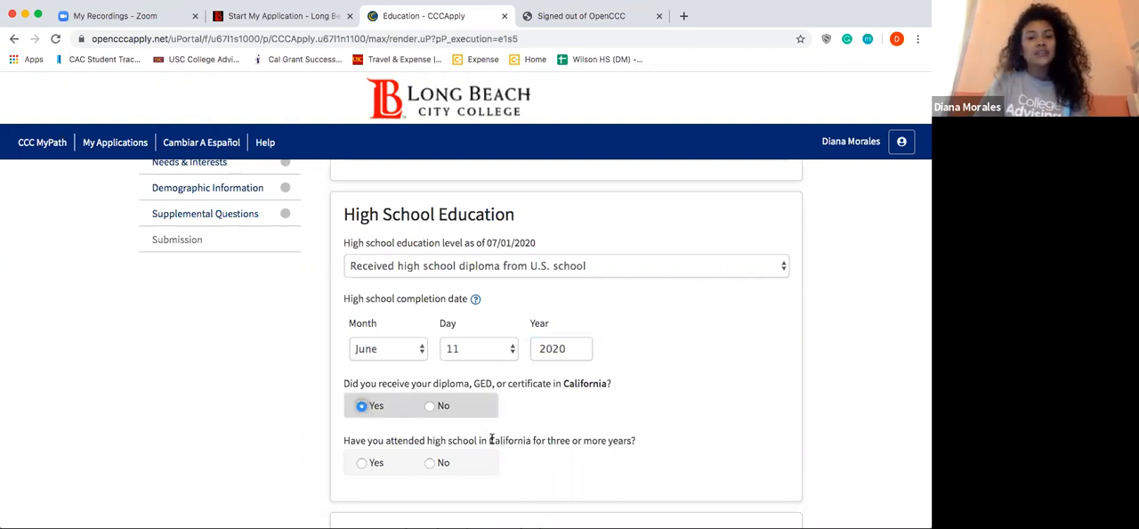
{"action": "left_click", "coordinate": [363, 461]}
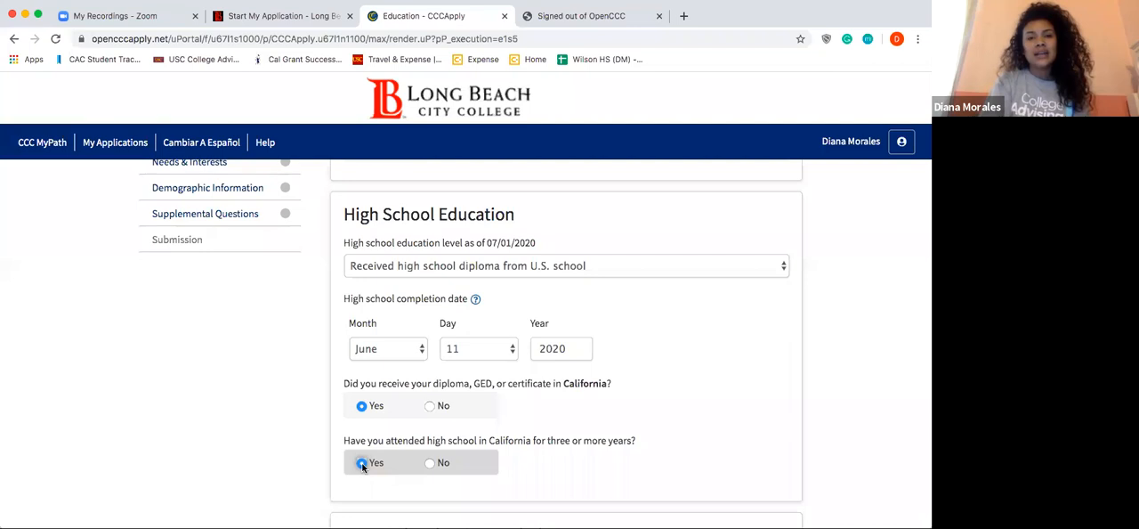
Step: Set the state of the last high school attended to California and choose Wilson High Long Beach as the school
{"action": "scroll", "coordinate": [362, 465], "scroll_direction": "down", "scroll_amount": 5}
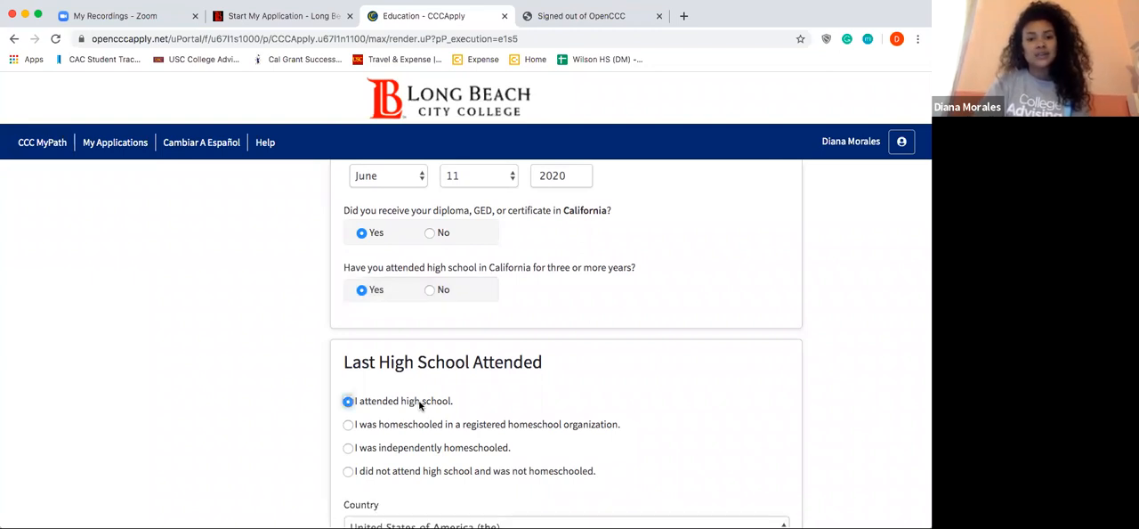
{"action": "scroll", "coordinate": [420, 405], "scroll_direction": "down", "scroll_amount": 5}
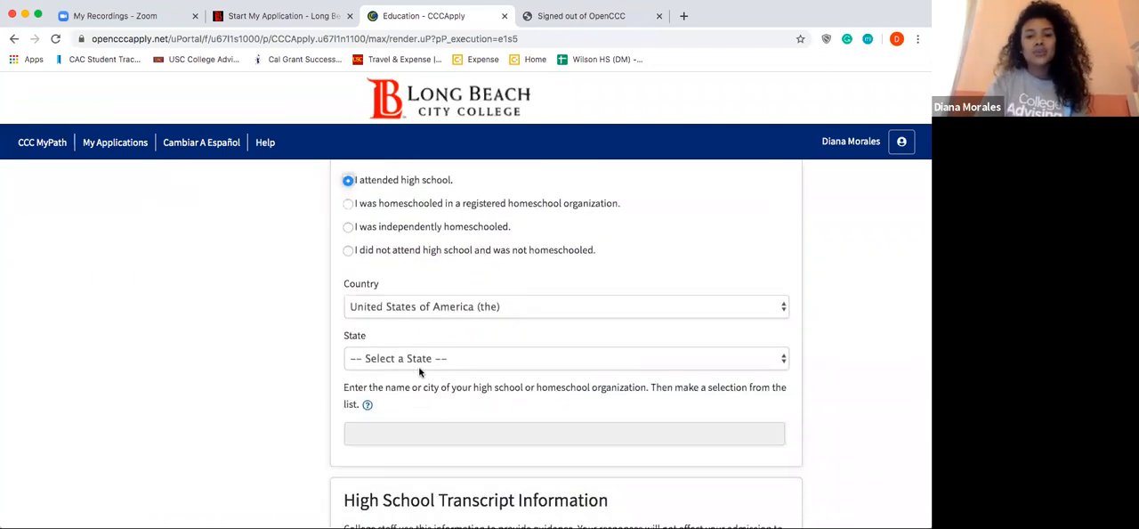
{"action": "left_click", "coordinate": [419, 366]}
{"action": "left_click", "coordinate": [414, 378]}
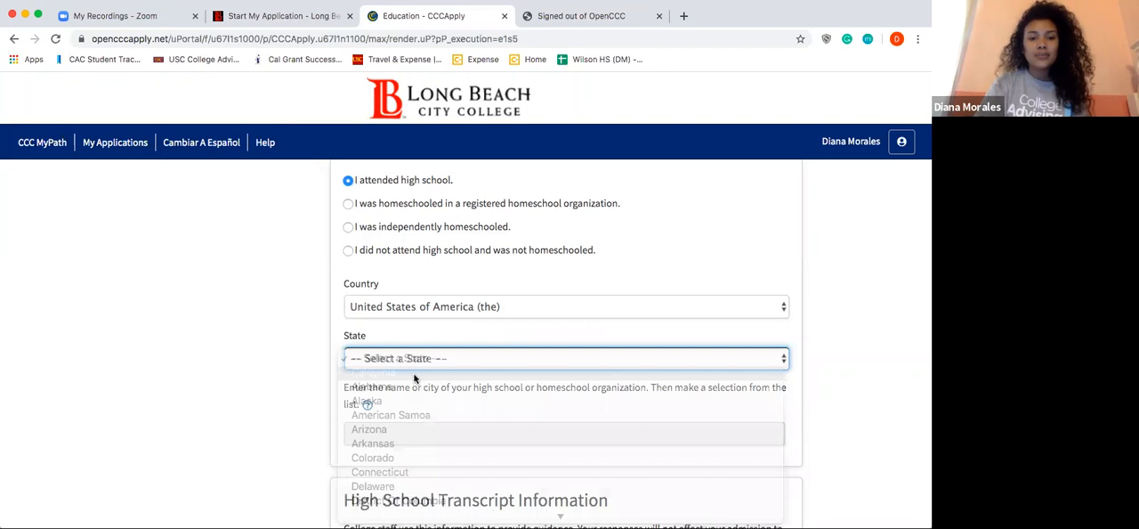
{"action": "left_click", "coordinate": [398, 431]}
{"action": "type", "text": "Wilson"}
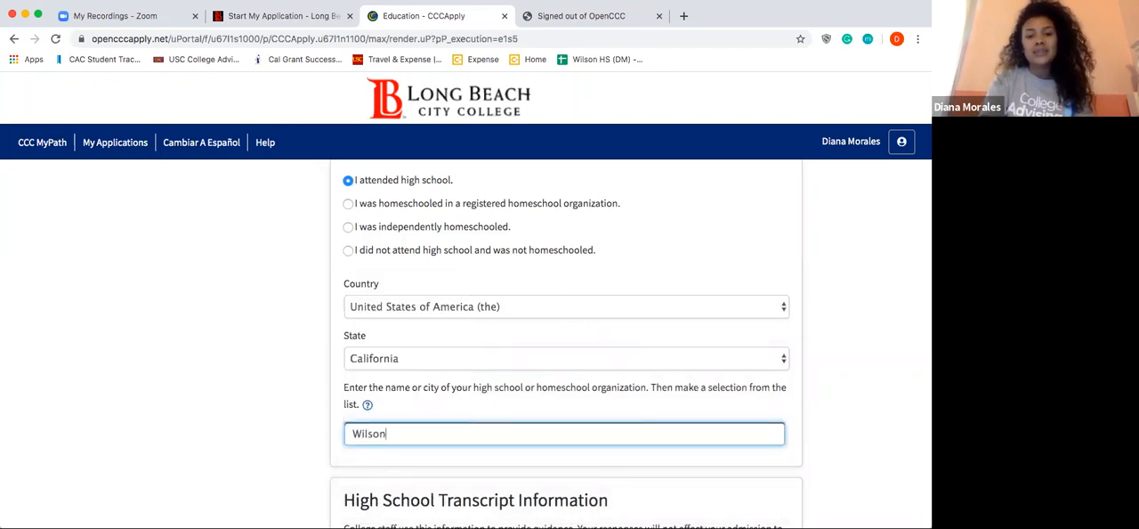
{"action": "scroll", "coordinate": [566, 338], "scroll_direction": "down", "scroll_amount": 4}
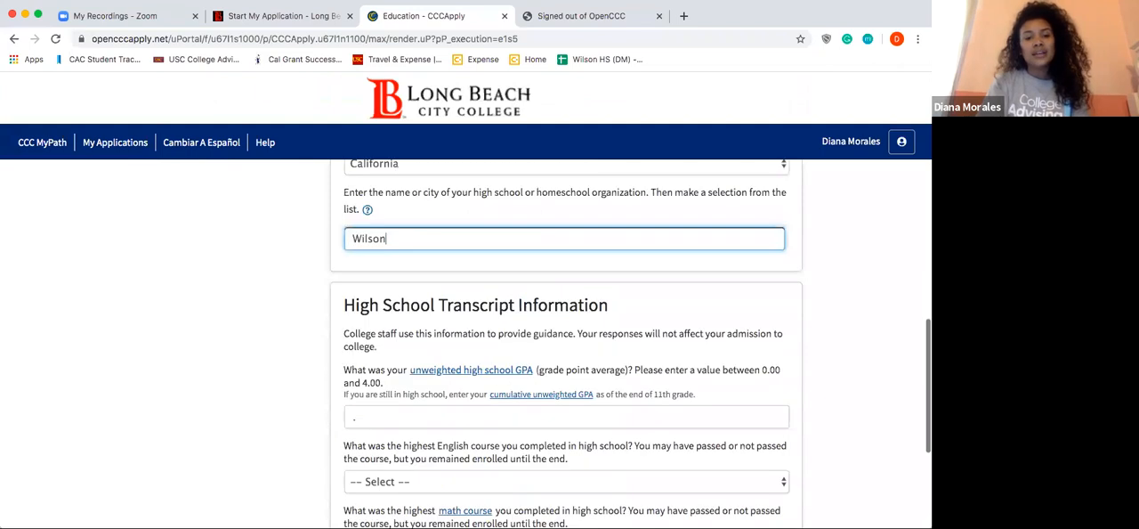
{"action": "scroll", "coordinate": [566, 338], "scroll_direction": "down", "scroll_amount": 1}
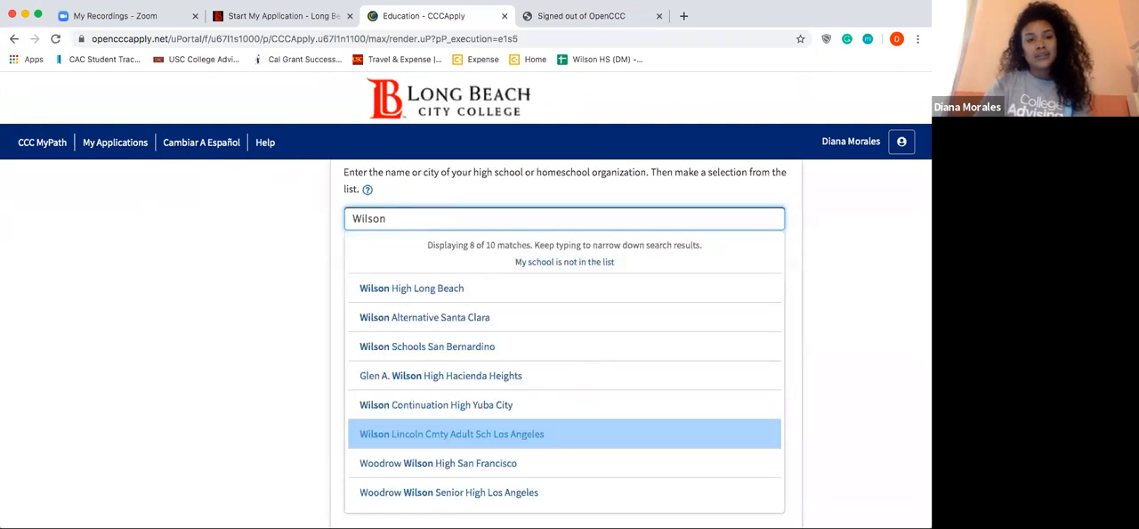
{"action": "left_click", "coordinate": [427, 288]}
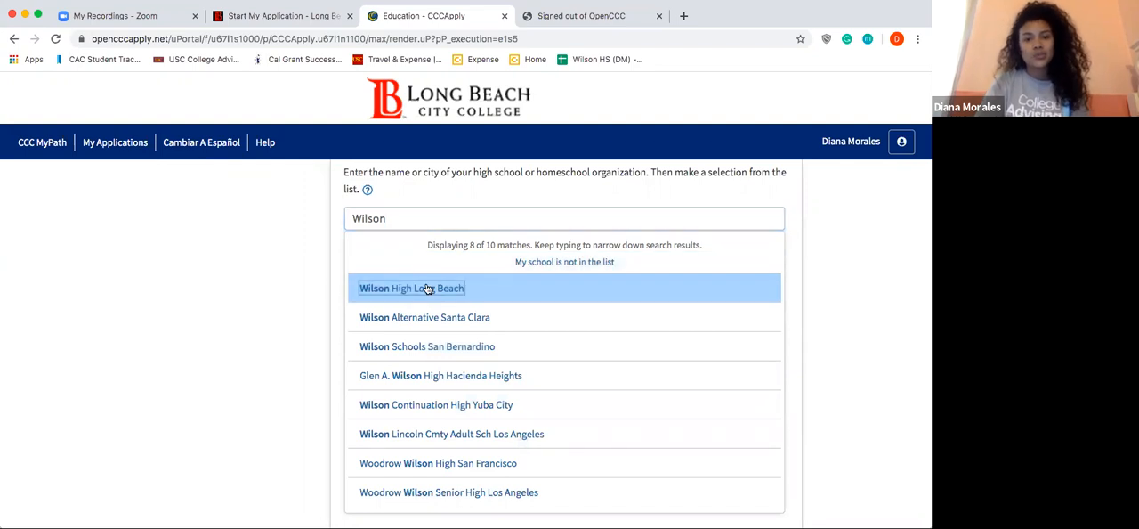
Step: Enter 3.5 as the unweighted high school GPA in the High School Transcript Information
{"action": "scroll", "coordinate": [426, 288], "scroll_direction": "down", "scroll_amount": 5}
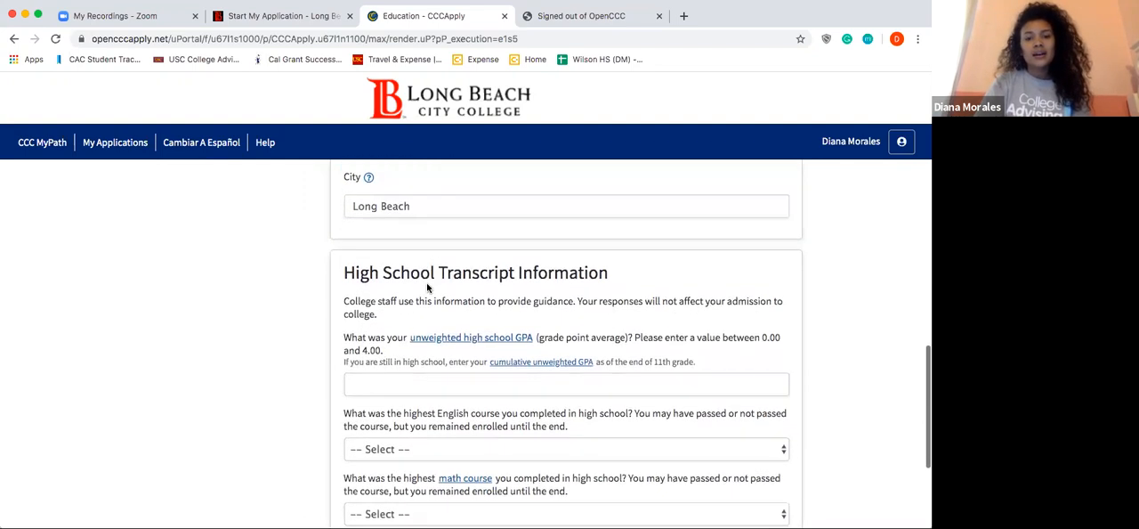
{"action": "left_click", "coordinate": [410, 316]}
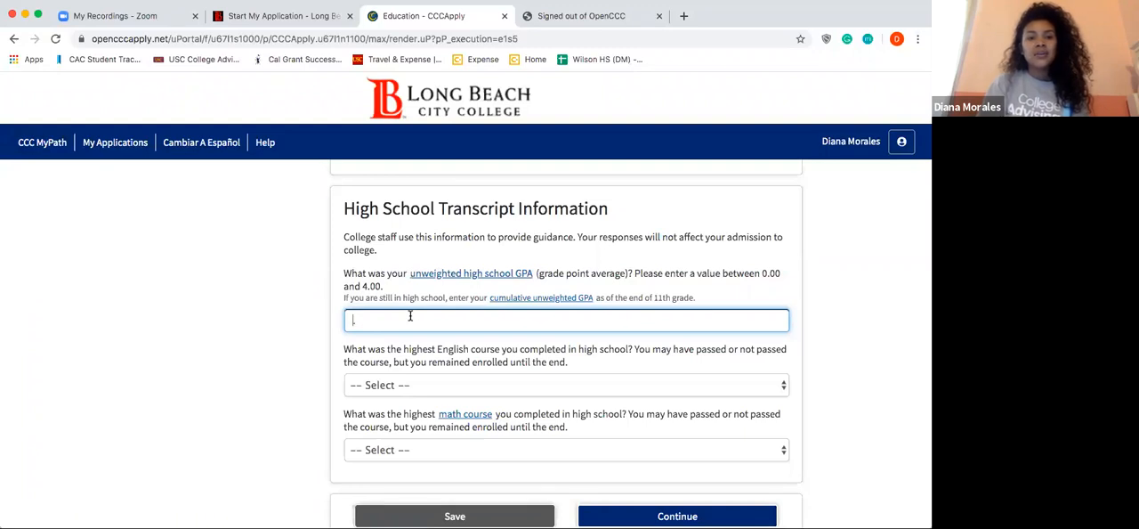
{"action": "type", "text": "3.5"}
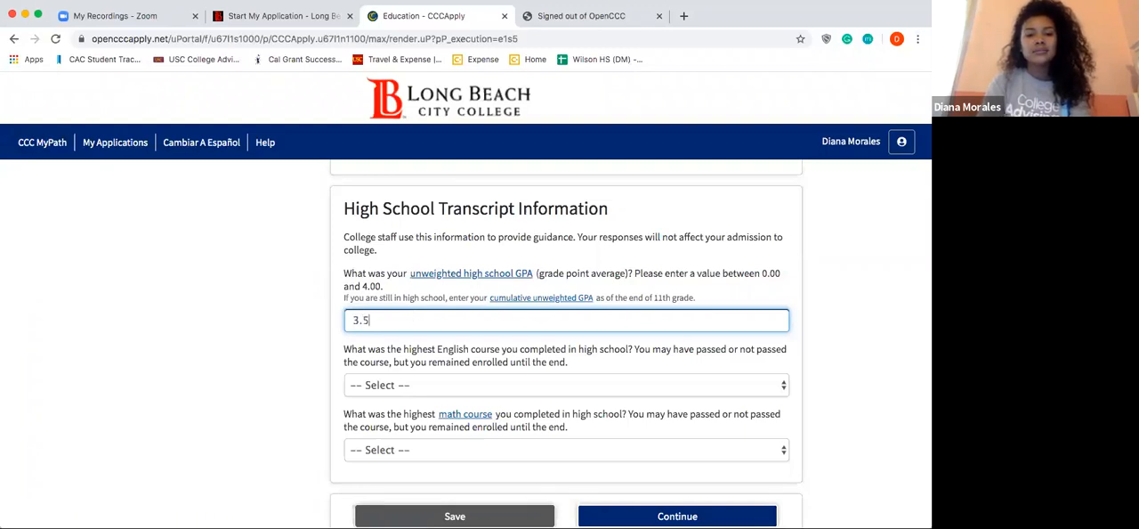
Step: Set the highest English course to "12th grade English Composition or Literature" with a grade of B
{"action": "left_click", "coordinate": [412, 393]}
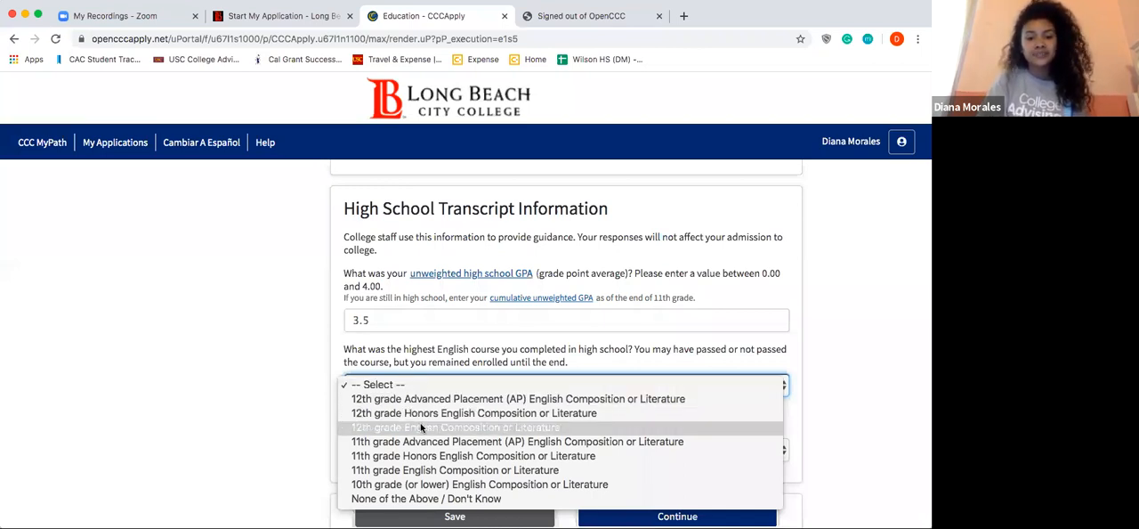
{"action": "left_click", "coordinate": [422, 428]}
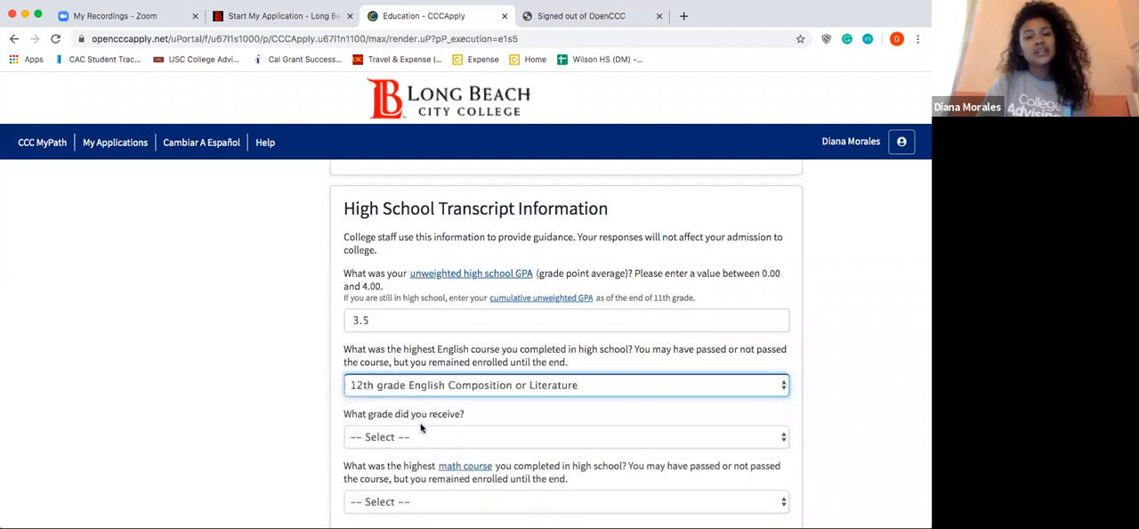
{"action": "scroll", "coordinate": [419, 419], "scroll_direction": "down", "scroll_amount": 1}
{"action": "left_click", "coordinate": [414, 408]}
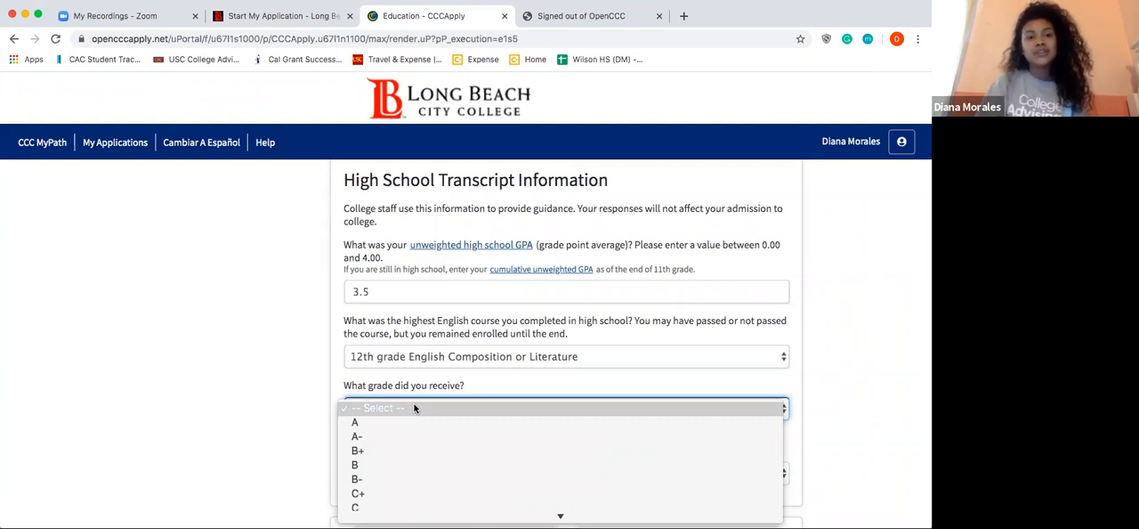
{"action": "scroll", "coordinate": [414, 407], "scroll_direction": "down", "scroll_amount": 2}
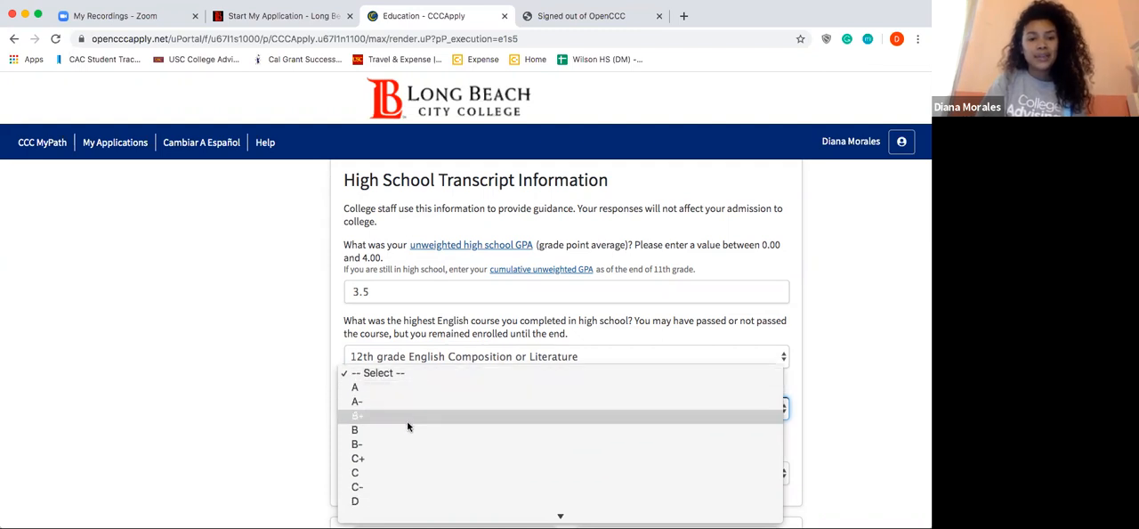
{"action": "left_click", "coordinate": [396, 430]}
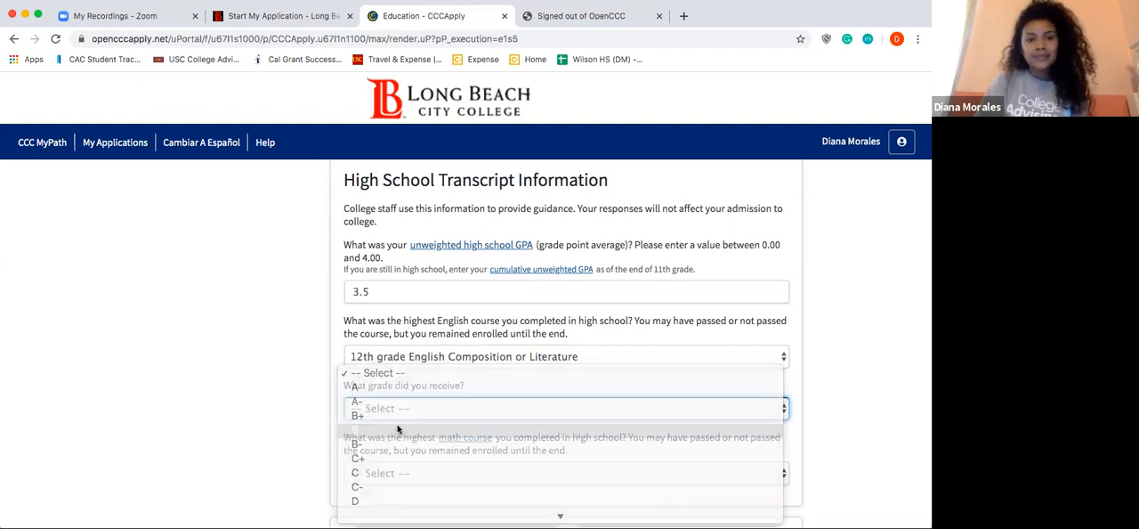
Step: Set the highest math course to Statistics with a grade of A and continue to the Citizenship/Military section
{"action": "scroll", "coordinate": [395, 429], "scroll_direction": "down", "scroll_amount": 2}
{"action": "left_click", "coordinate": [394, 411]}
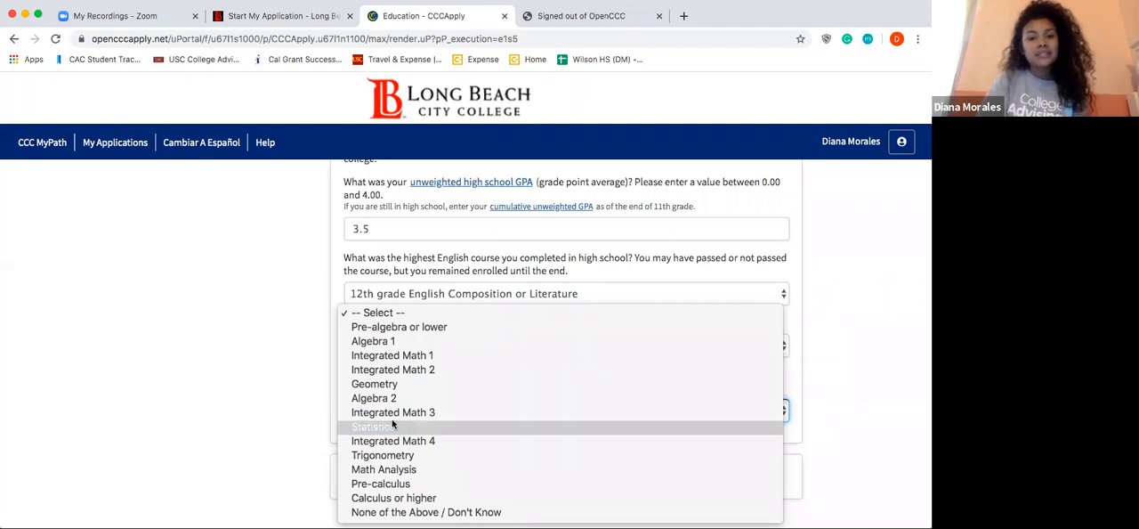
{"action": "left_click", "coordinate": [392, 420]}
{"action": "left_click", "coordinate": [392, 414]}
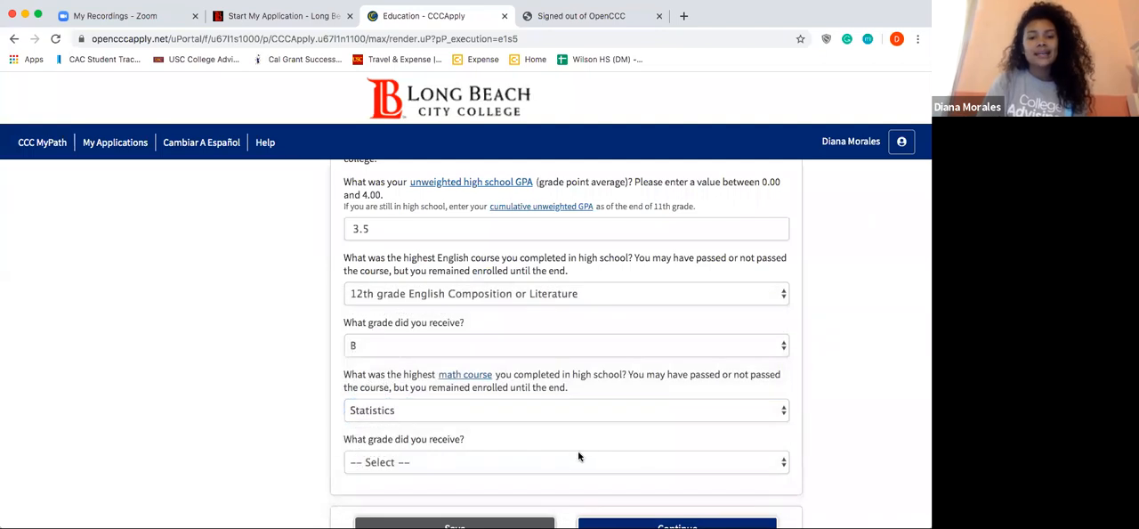
{"action": "left_click", "coordinate": [582, 458]}
{"action": "left_click", "coordinate": [556, 480]}
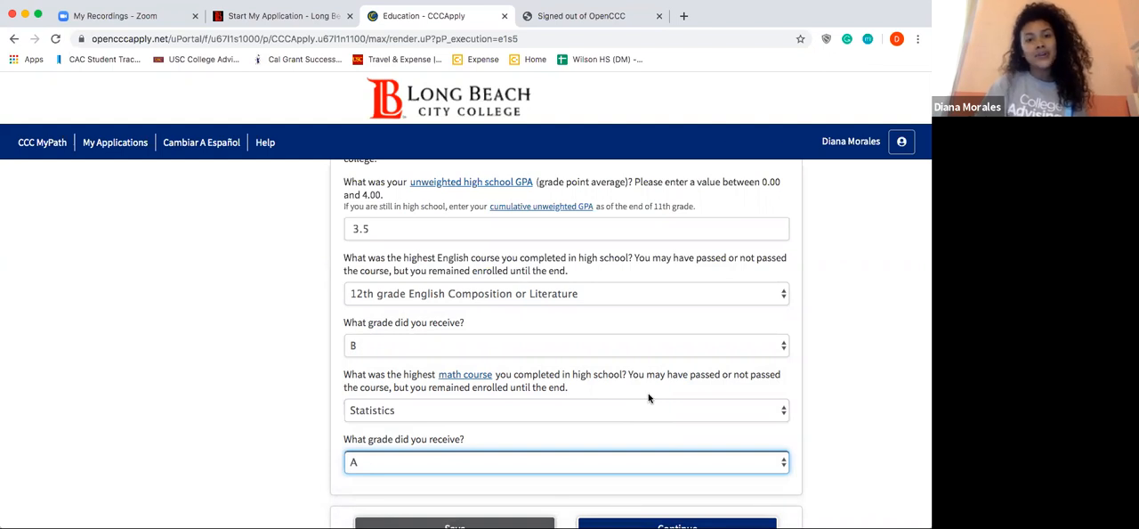
{"action": "scroll", "coordinate": [649, 396], "scroll_direction": "down", "scroll_amount": 2}
{"action": "left_click", "coordinate": [651, 468]}
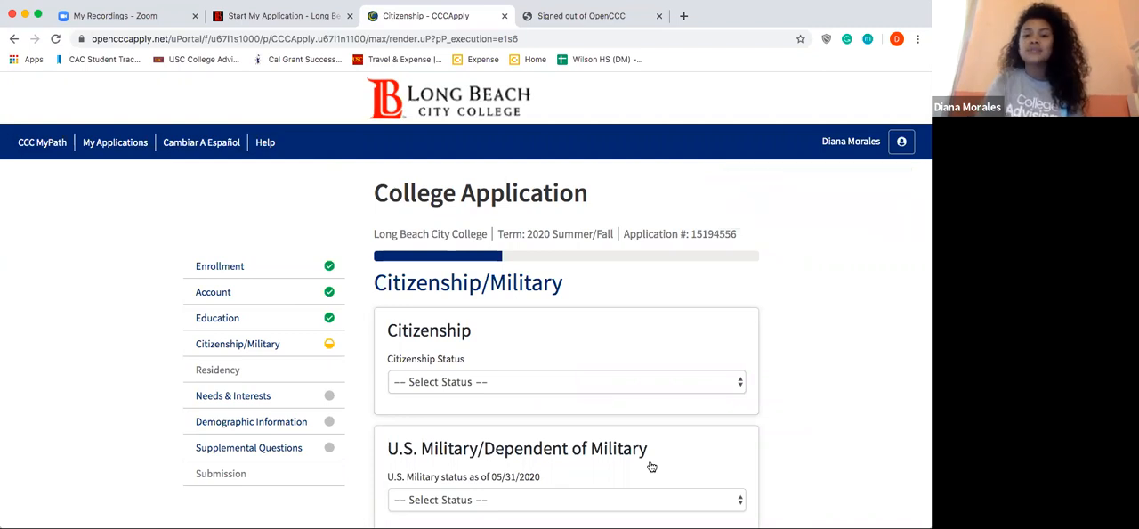
Step: Set the citizenship status to Other and mark "No documents" for the visa information
{"action": "scroll", "coordinate": [651, 466], "scroll_direction": "down", "scroll_amount": 1}
{"action": "left_click", "coordinate": [575, 345]}
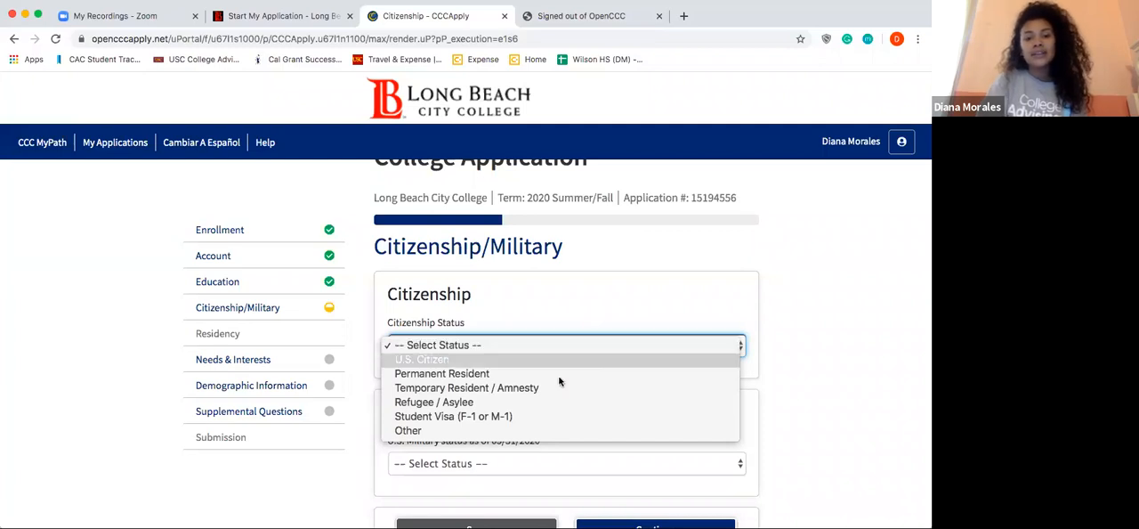
{"action": "left_click", "coordinate": [538, 436]}
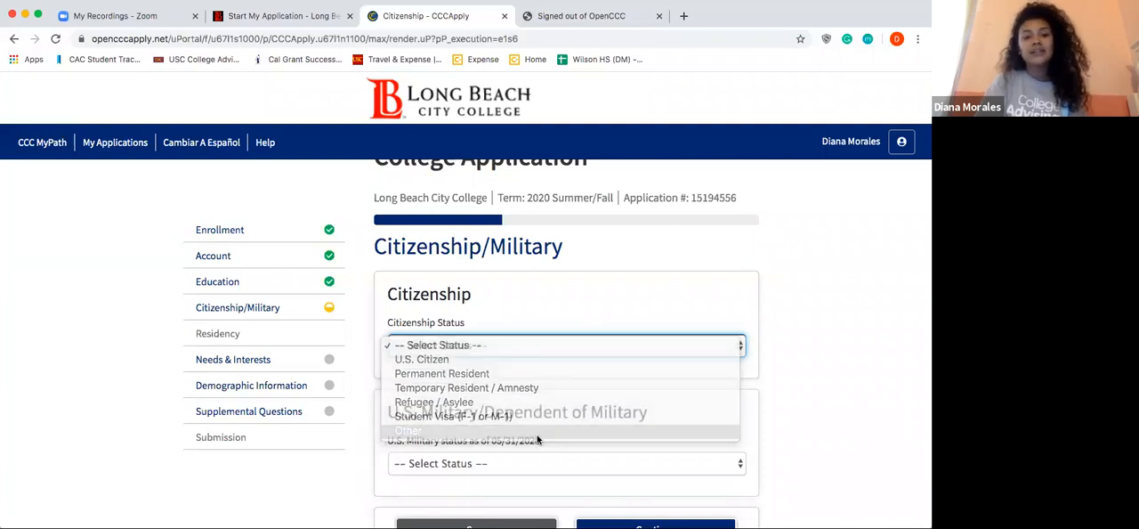
{"action": "scroll", "coordinate": [538, 439], "scroll_direction": "down", "scroll_amount": 2}
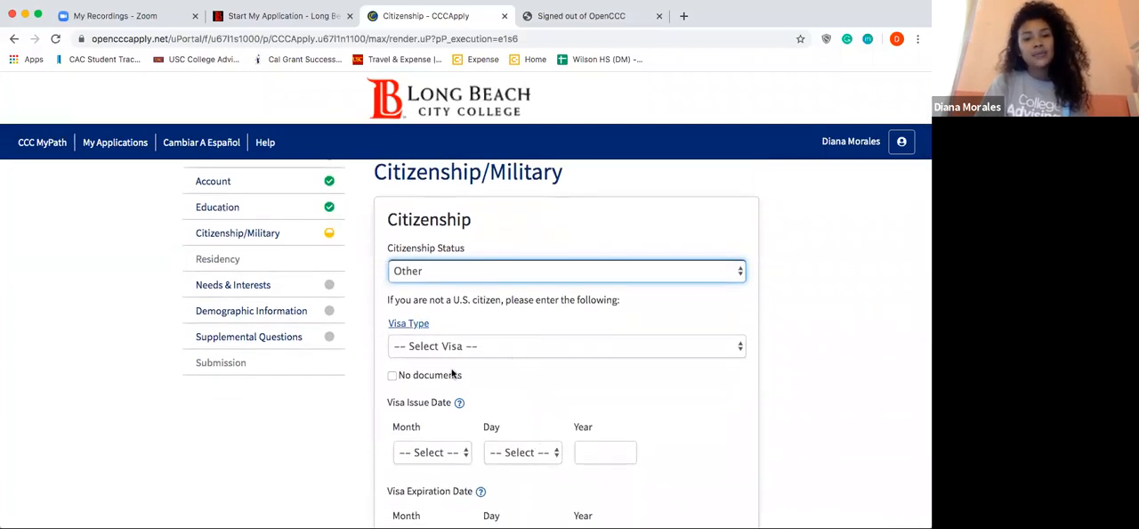
{"action": "left_click", "coordinate": [393, 377]}
Step: Set the U.S. military status to "None apply to me" and continue to the Residency section
{"action": "scroll", "coordinate": [394, 381], "scroll_direction": "down", "scroll_amount": 1}
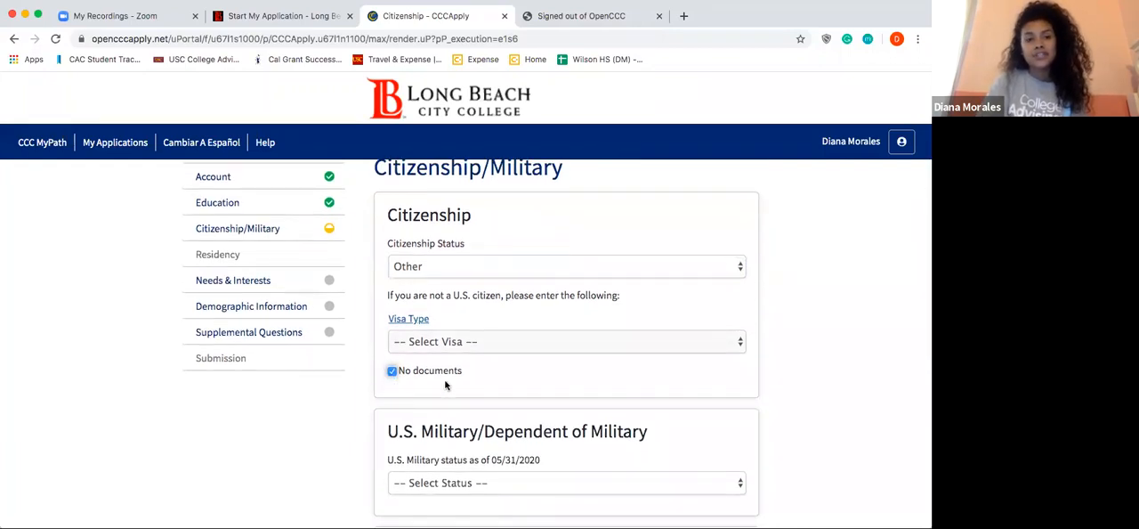
{"action": "scroll", "coordinate": [528, 398], "scroll_direction": "down", "scroll_amount": 3}
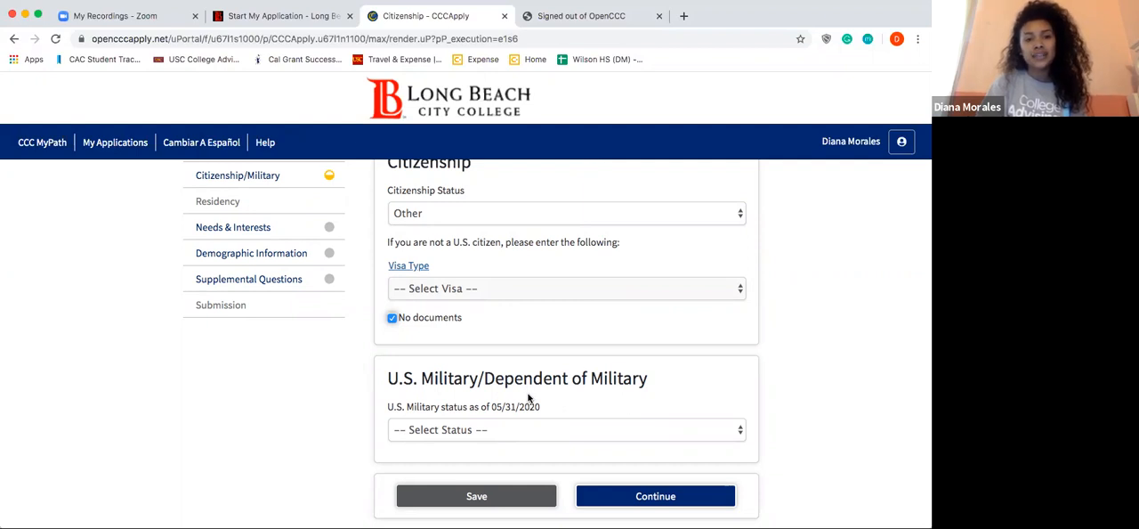
{"action": "scroll", "coordinate": [528, 398], "scroll_direction": "down", "scroll_amount": 2}
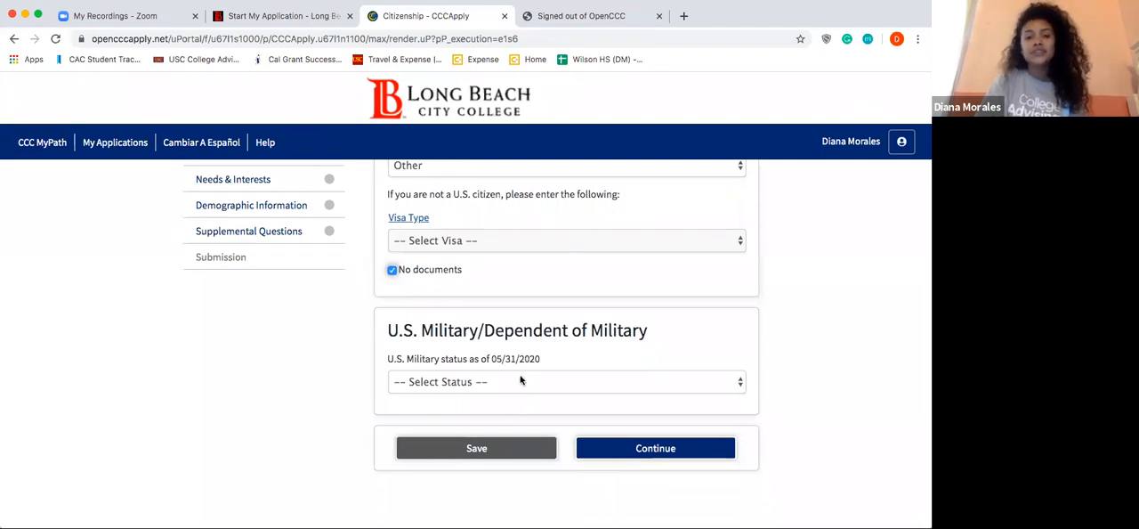
{"action": "left_click", "coordinate": [522, 380]}
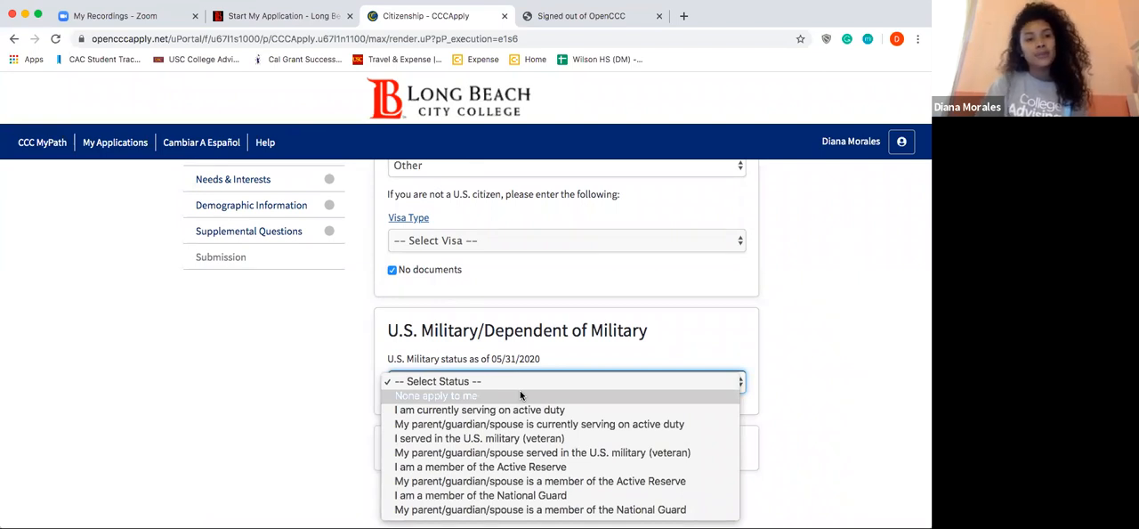
{"action": "left_click", "coordinate": [521, 396]}
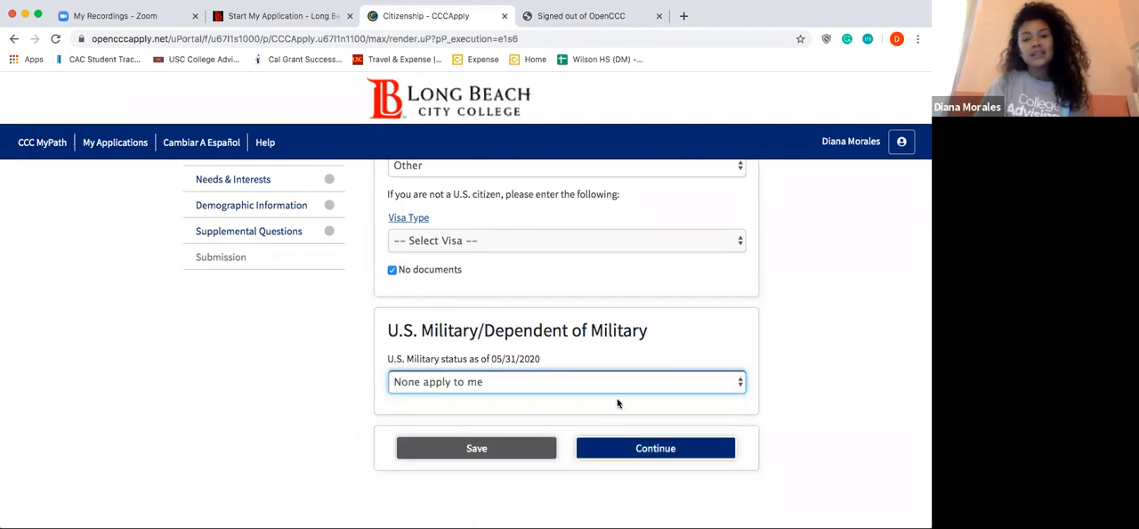
{"action": "left_click", "coordinate": [637, 450]}
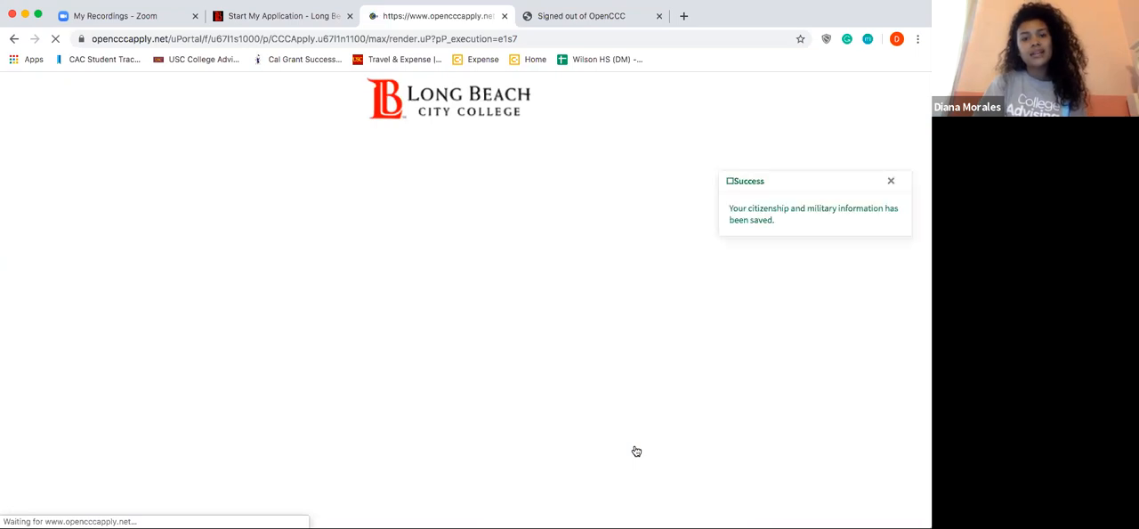
Step: Answer Yes to having lived in California continuously since 05/31/2018
{"action": "scroll", "coordinate": [472, 354], "scroll_direction": "down", "scroll_amount": 3}
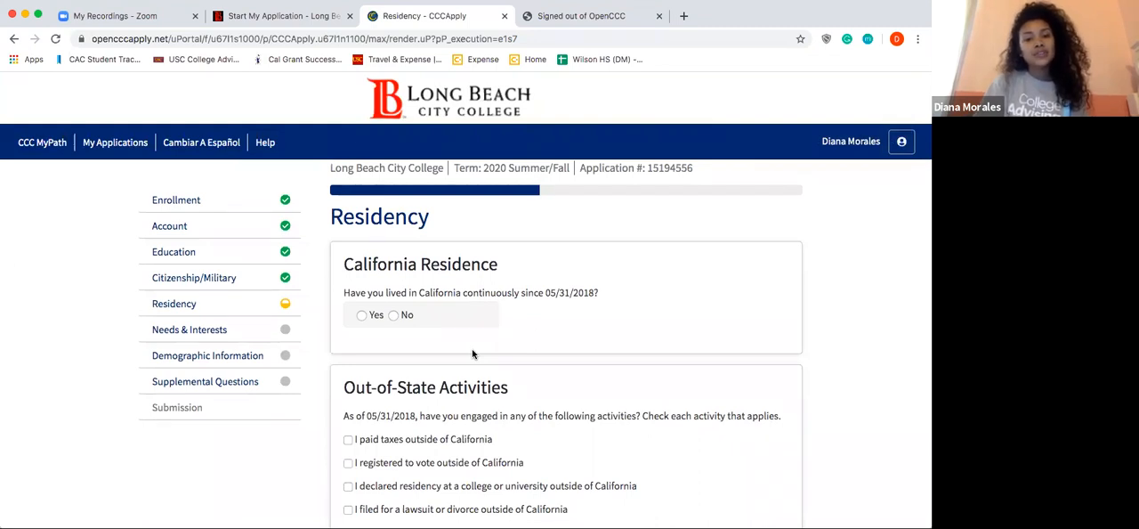
{"action": "left_click", "coordinate": [361, 315]}
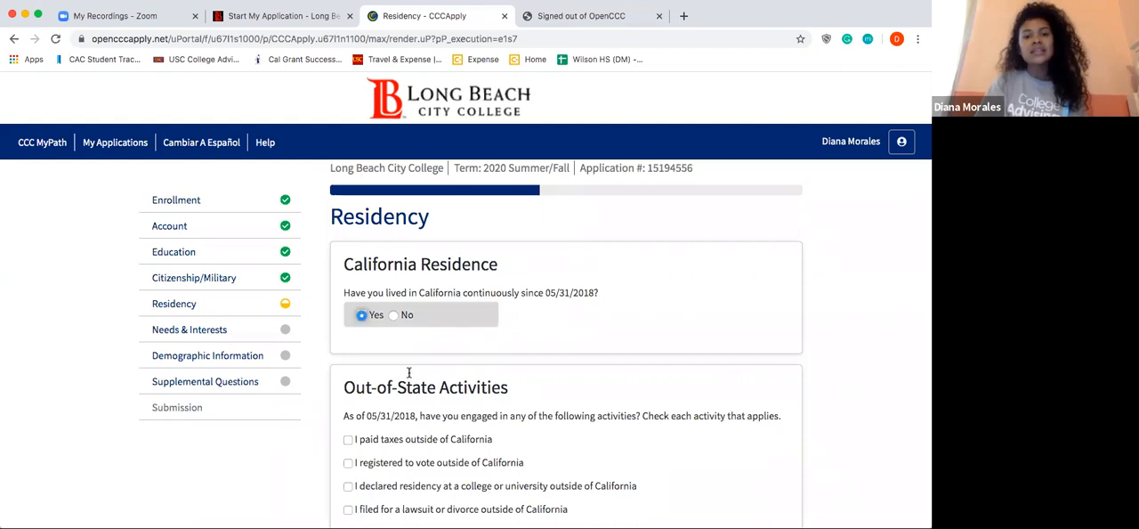
Step: Leave the out-of-state activities unchecked, answer No to homelessness and court-ordered foster care, and continue to Needs & Interests
{"action": "scroll", "coordinate": [423, 389], "scroll_direction": "down", "scroll_amount": 2}
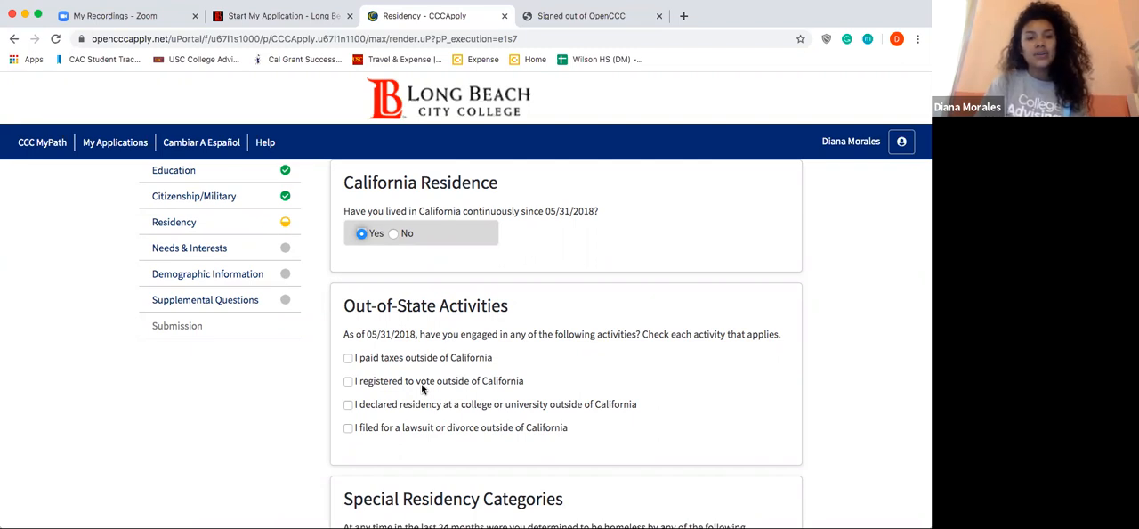
{"action": "scroll", "coordinate": [422, 388], "scroll_direction": "down", "scroll_amount": 3}
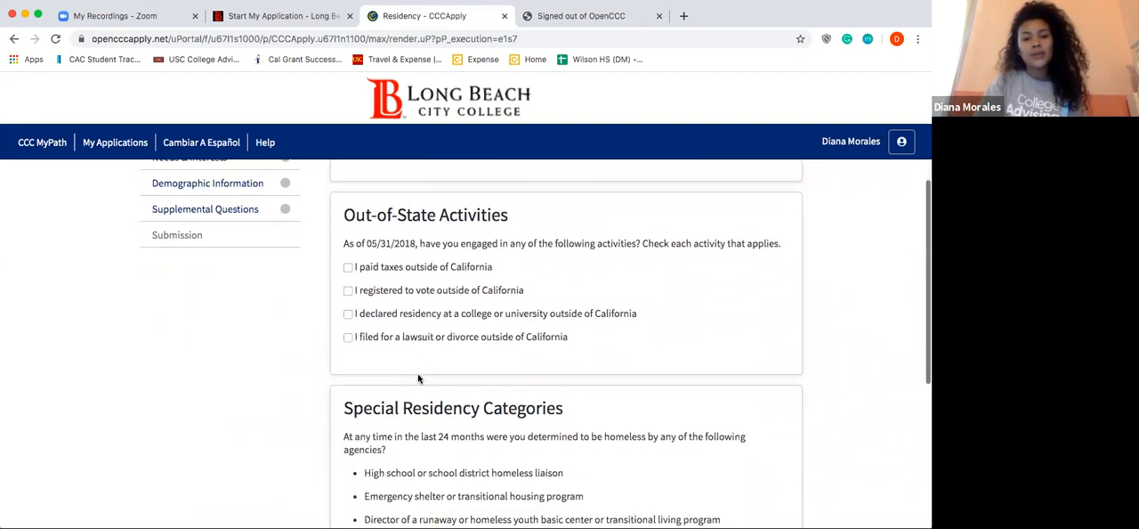
{"action": "scroll", "coordinate": [440, 400], "scroll_direction": "down", "scroll_amount": 3}
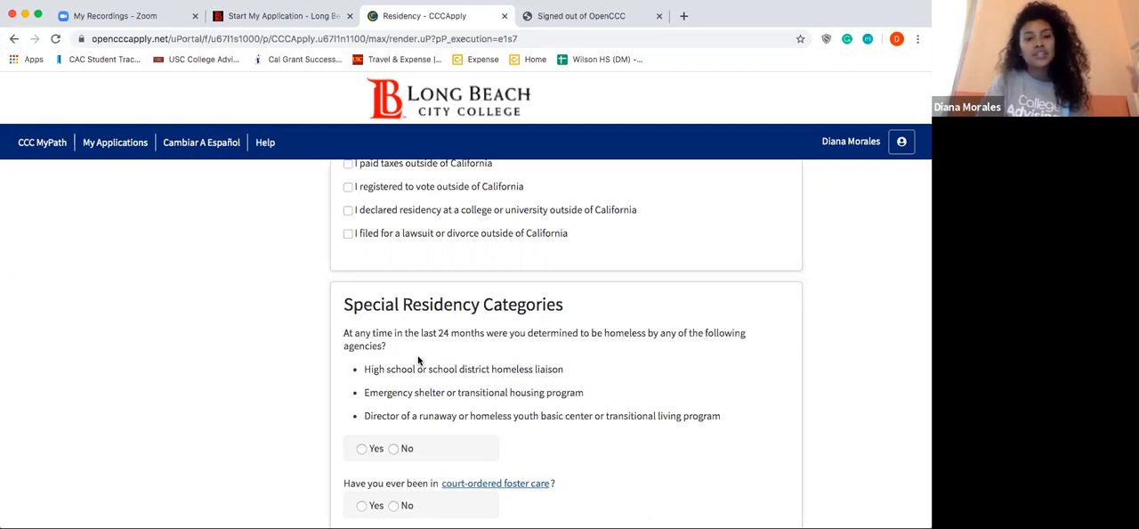
{"action": "scroll", "coordinate": [419, 359], "scroll_direction": "down", "scroll_amount": 1}
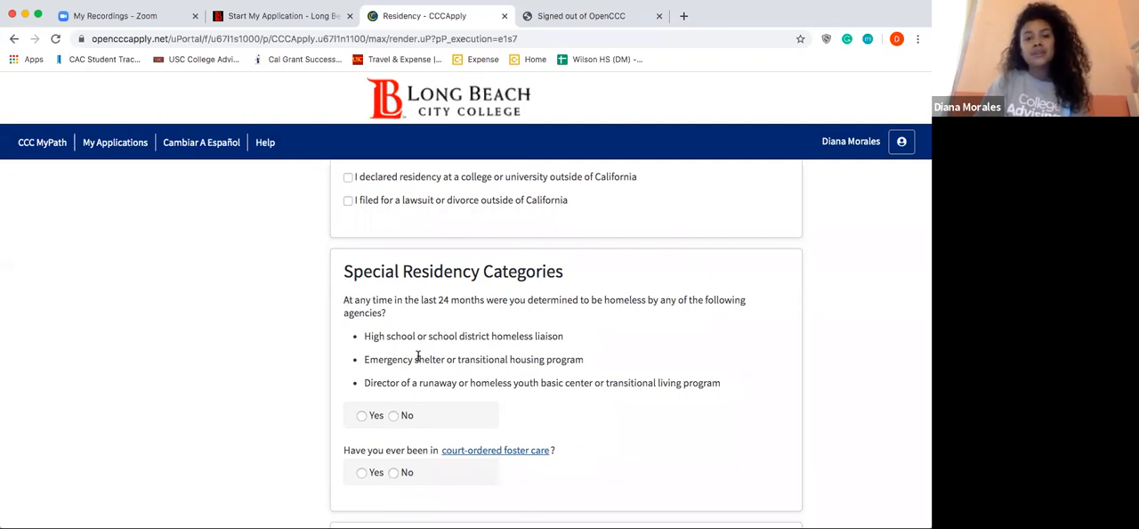
{"action": "left_click", "coordinate": [394, 415]}
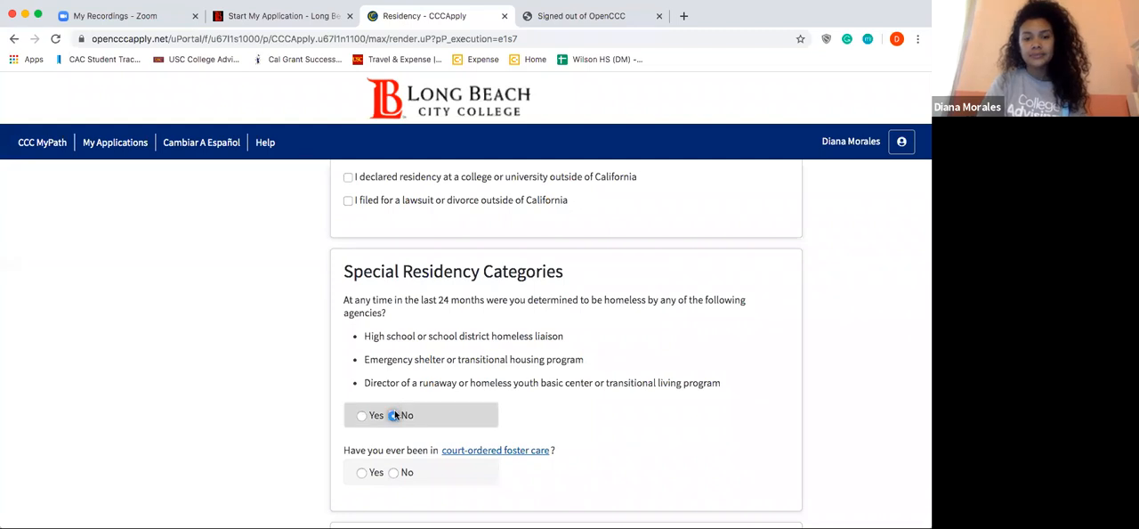
{"action": "scroll", "coordinate": [395, 412], "scroll_direction": "down", "scroll_amount": 1}
{"action": "scroll", "coordinate": [395, 411], "scroll_direction": "down", "scroll_amount": 1}
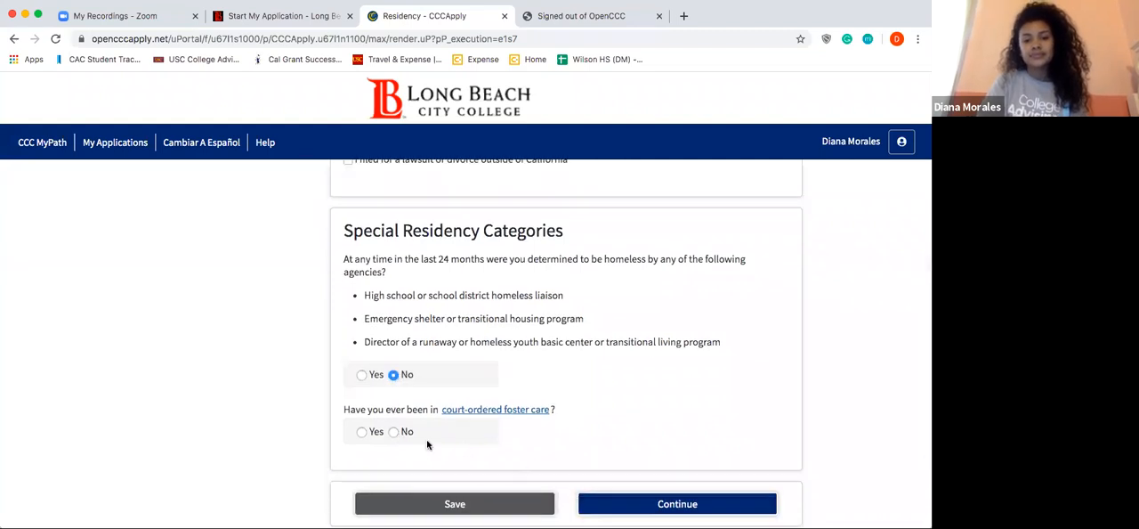
{"action": "left_click", "coordinate": [394, 431]}
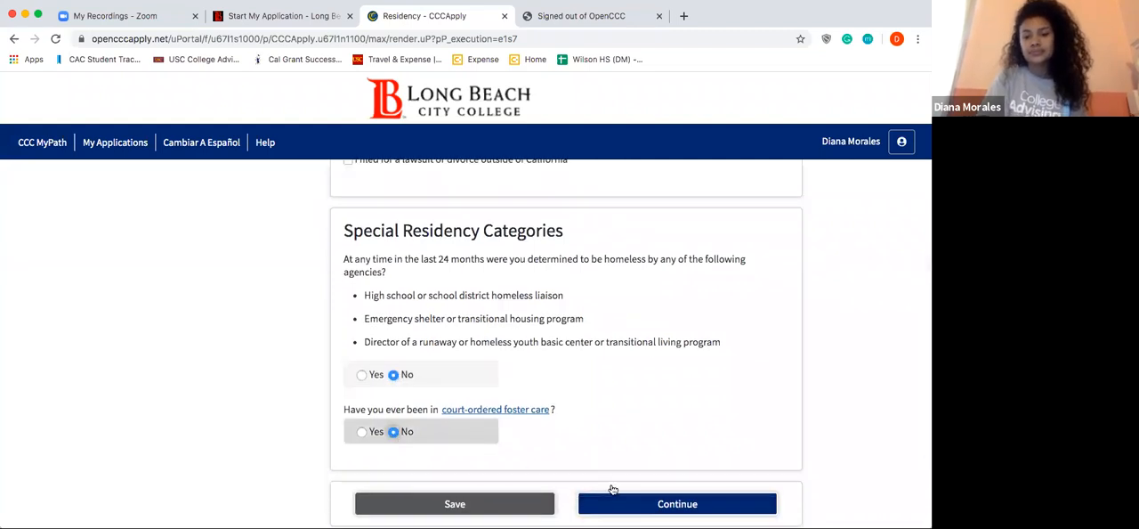
{"action": "left_click", "coordinate": [628, 507]}
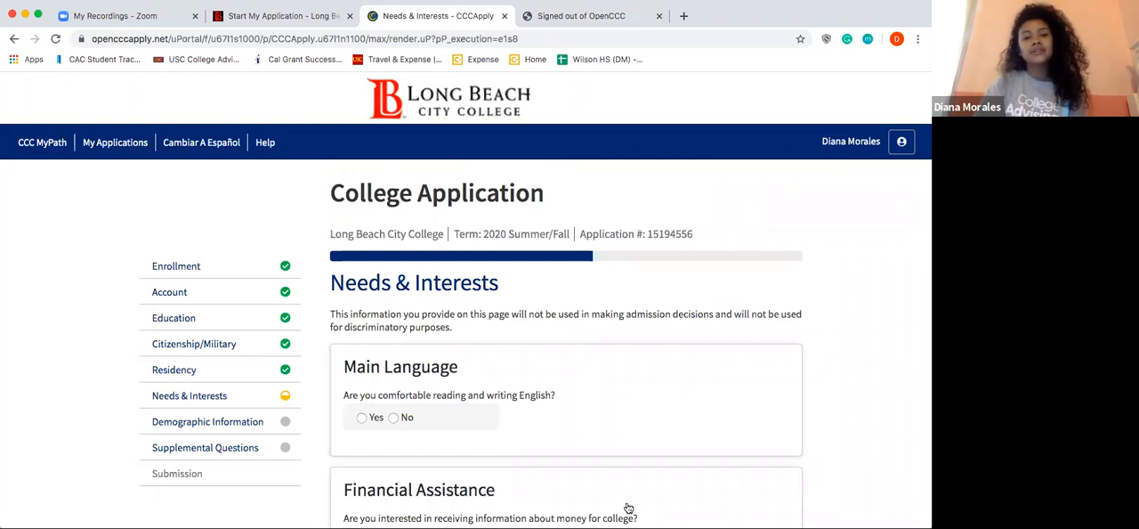
Step: Answer Yes to English comfort and college-money information, No to receiving TANF/CalWORKs, SSI or General Assistance, and No to sports participation
{"action": "scroll", "coordinate": [628, 507], "scroll_direction": "down", "scroll_amount": 3}
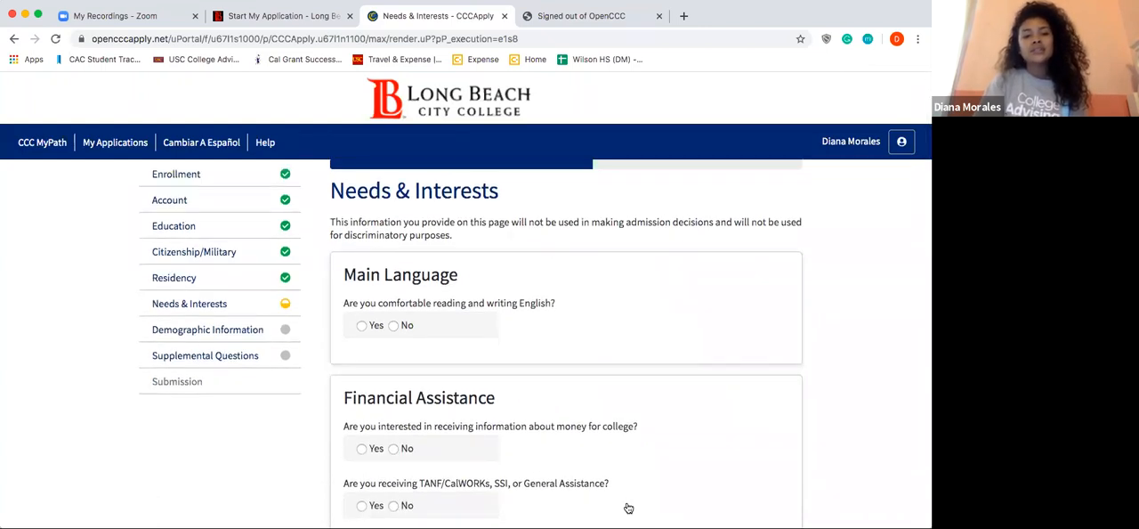
{"action": "left_click", "coordinate": [362, 325]}
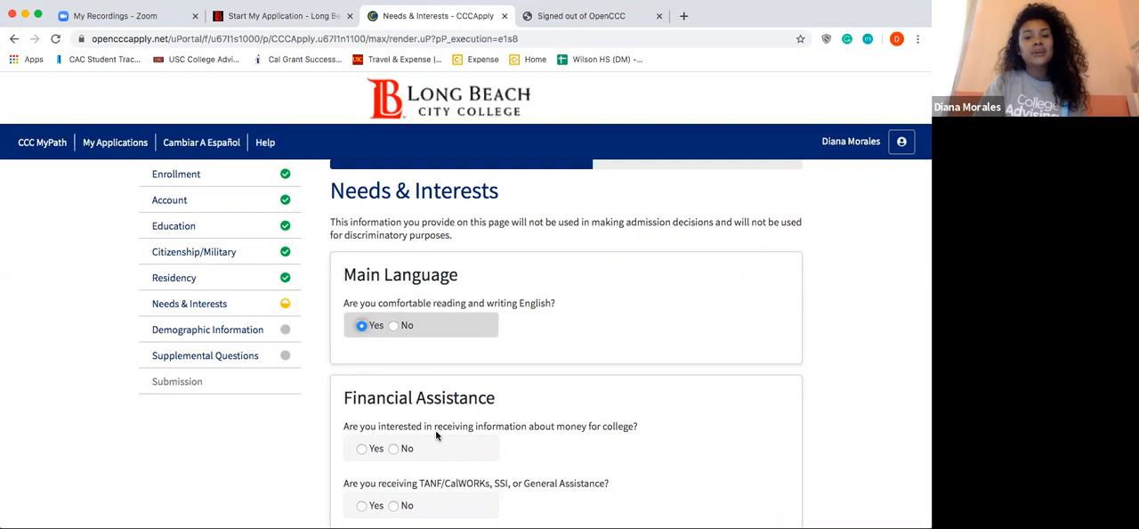
{"action": "scroll", "coordinate": [436, 434], "scroll_direction": "down", "scroll_amount": 1}
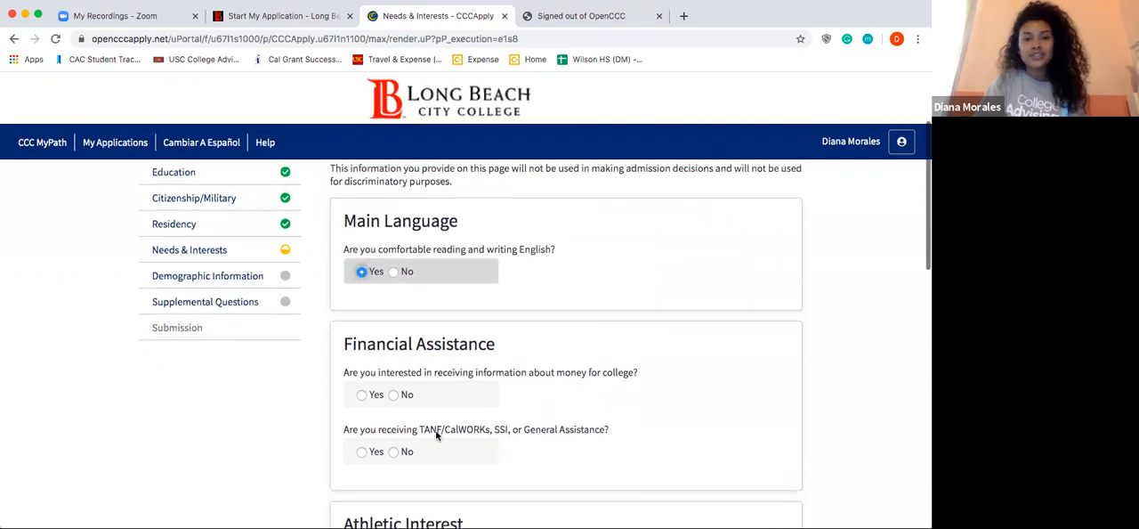
{"action": "left_click", "coordinate": [363, 392]}
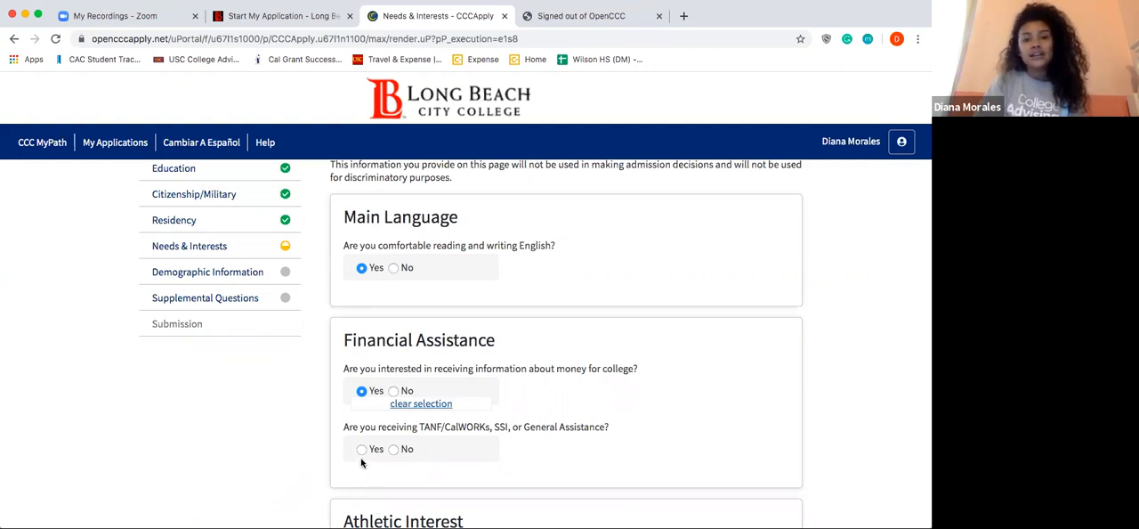
{"action": "left_click", "coordinate": [393, 450]}
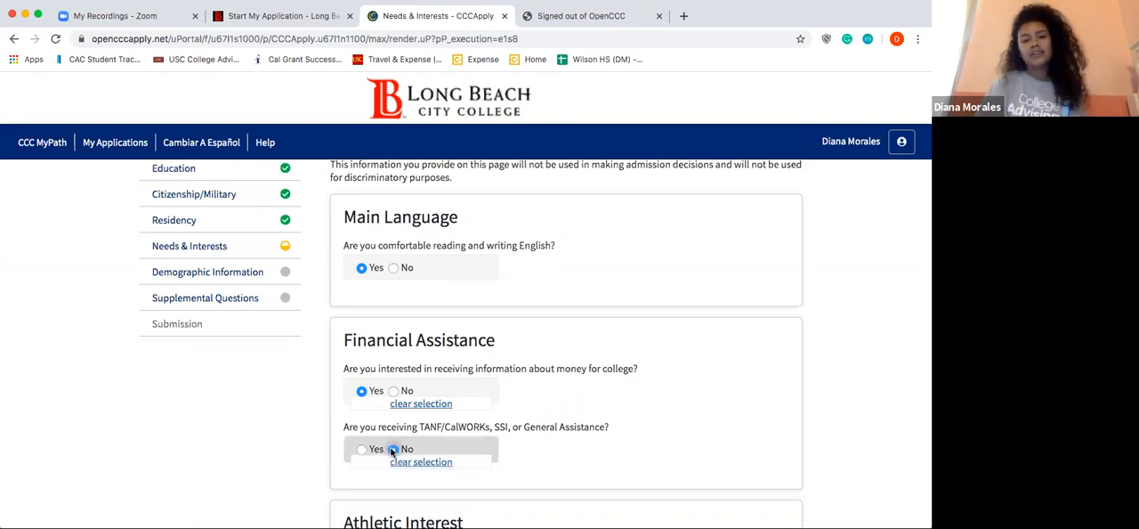
{"action": "scroll", "coordinate": [393, 449], "scroll_direction": "down", "scroll_amount": 5}
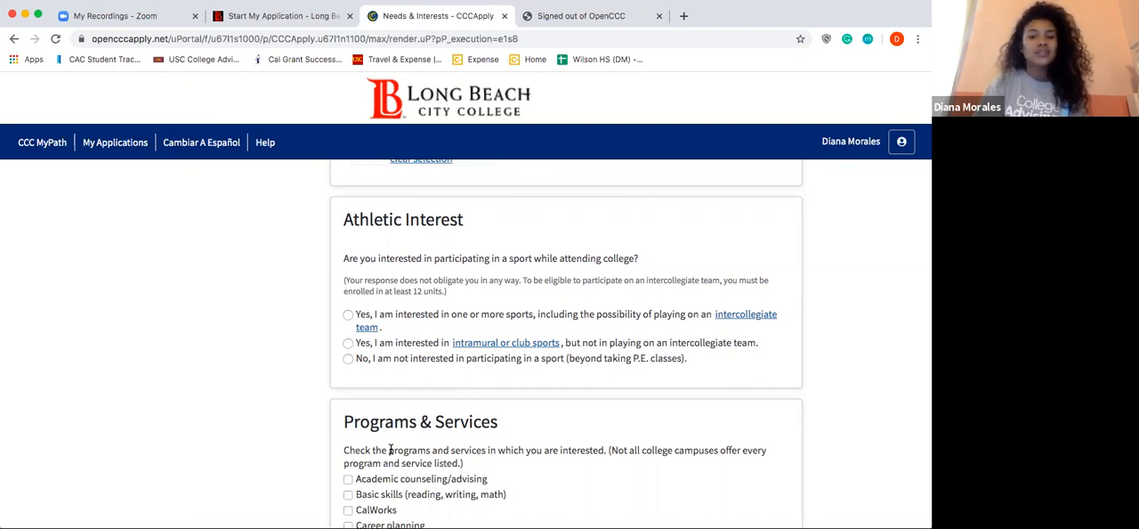
{"action": "left_click", "coordinate": [348, 358]}
Step: Select EOPS - Extended Opportunity Programs and Services under Programs & Services and continue to Demographic Information
{"action": "scroll", "coordinate": [352, 362], "scroll_direction": "down", "scroll_amount": 3}
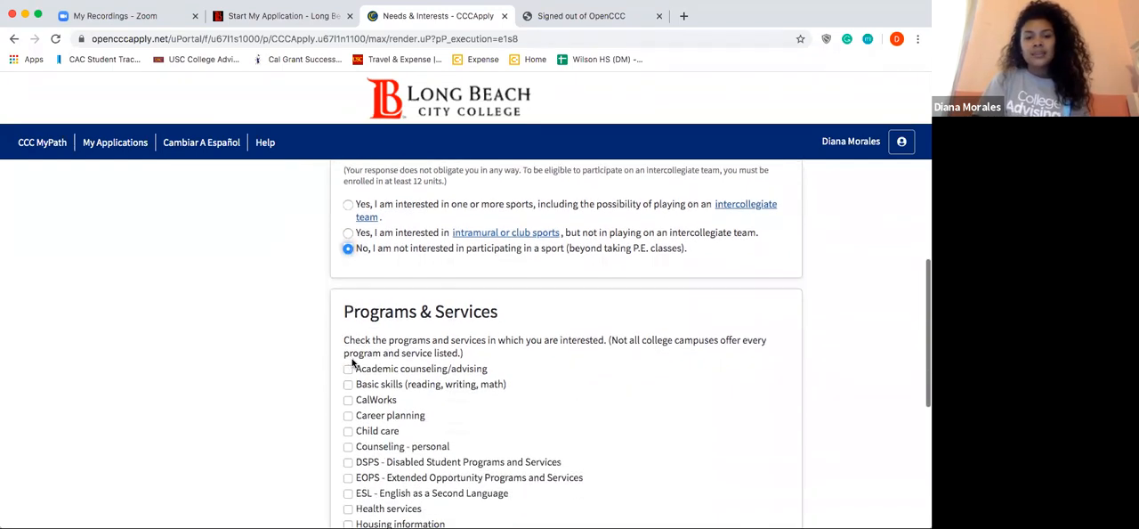
{"action": "scroll", "coordinate": [352, 362], "scroll_direction": "down", "scroll_amount": 3}
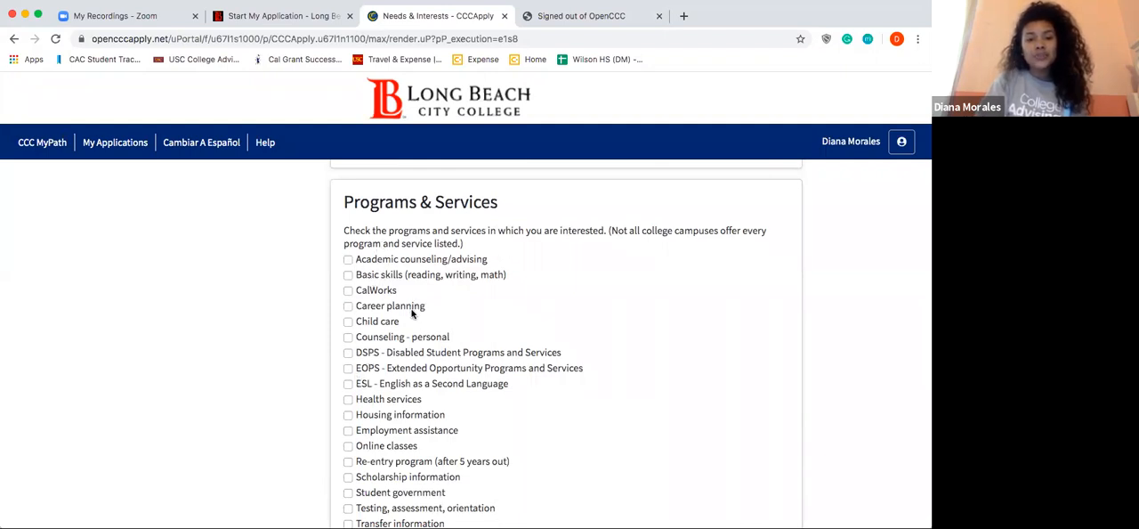
{"action": "scroll", "coordinate": [412, 314], "scroll_direction": "down", "scroll_amount": 1}
{"action": "scroll", "coordinate": [412, 313], "scroll_direction": "down", "scroll_amount": 2}
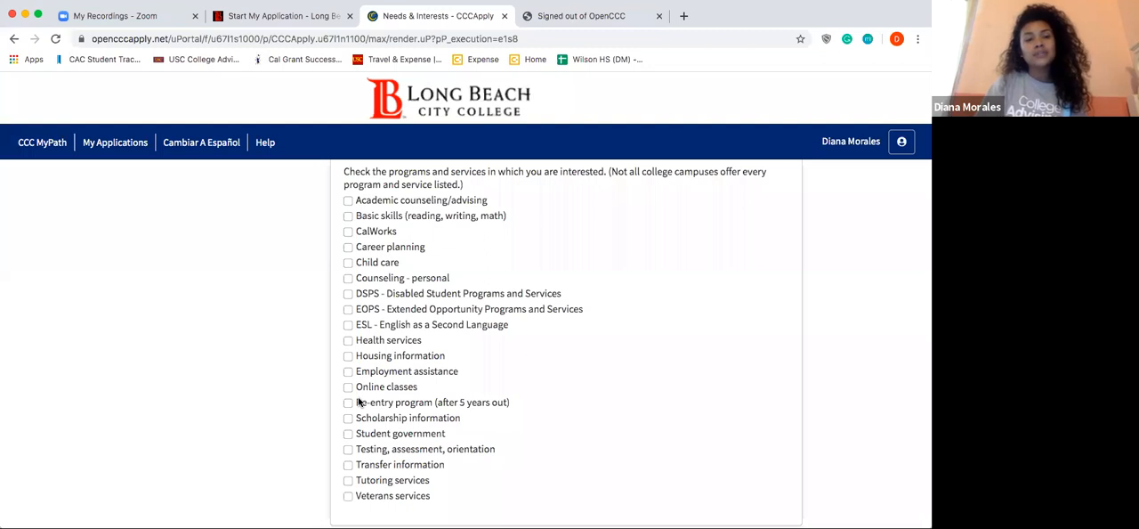
{"action": "left_click", "coordinate": [348, 310]}
{"action": "scroll", "coordinate": [448, 351], "scroll_direction": "down", "scroll_amount": 4}
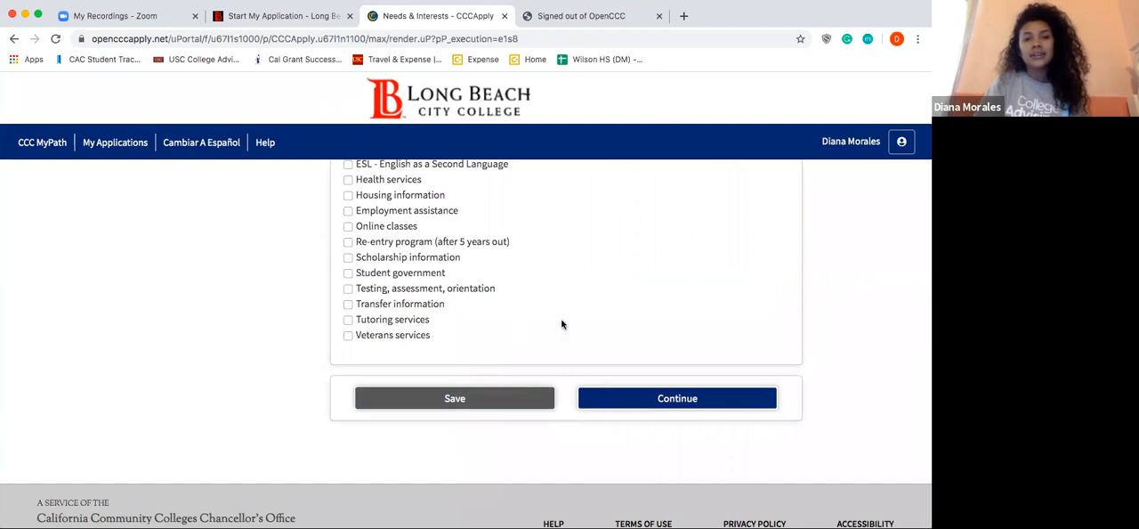
{"action": "left_click", "coordinate": [726, 406]}
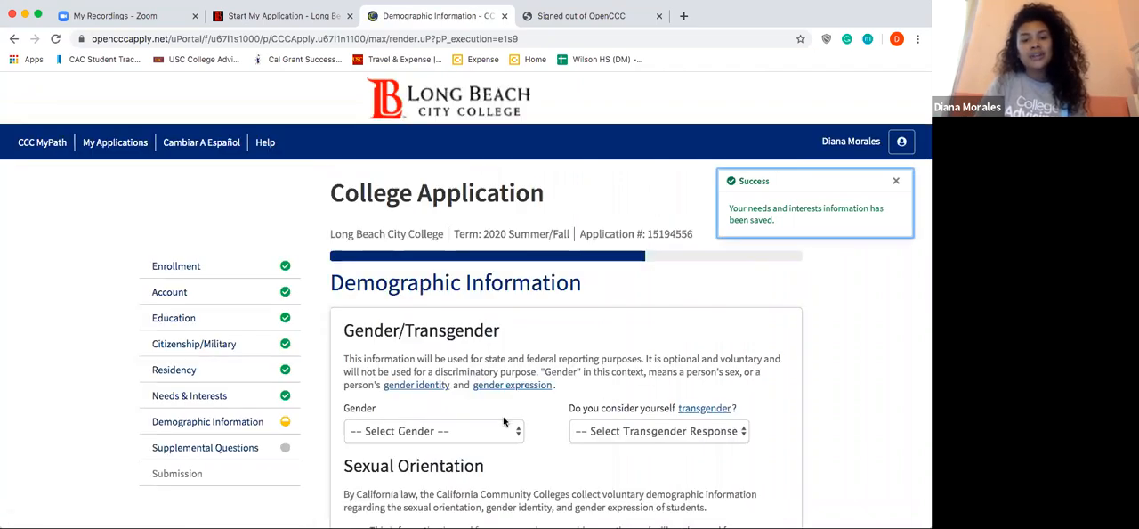
Step: Set the gender, transgender and sexual orientation answers to Decline to State
{"action": "scroll", "coordinate": [511, 422], "scroll_direction": "down", "scroll_amount": 2}
{"action": "scroll", "coordinate": [504, 422], "scroll_direction": "down", "scroll_amount": 2}
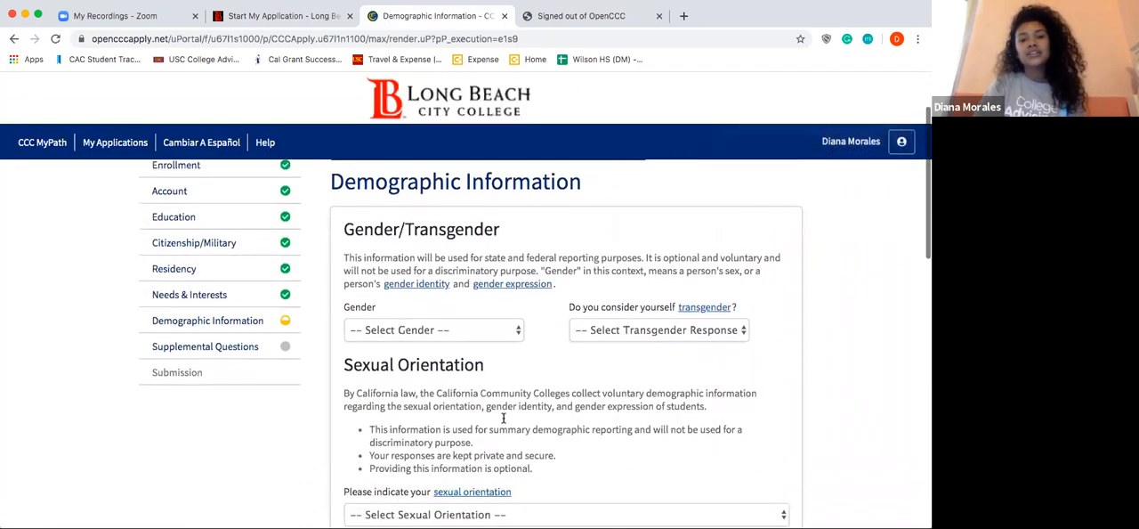
{"action": "left_click", "coordinate": [482, 322]}
{"action": "left_click", "coordinate": [473, 373]}
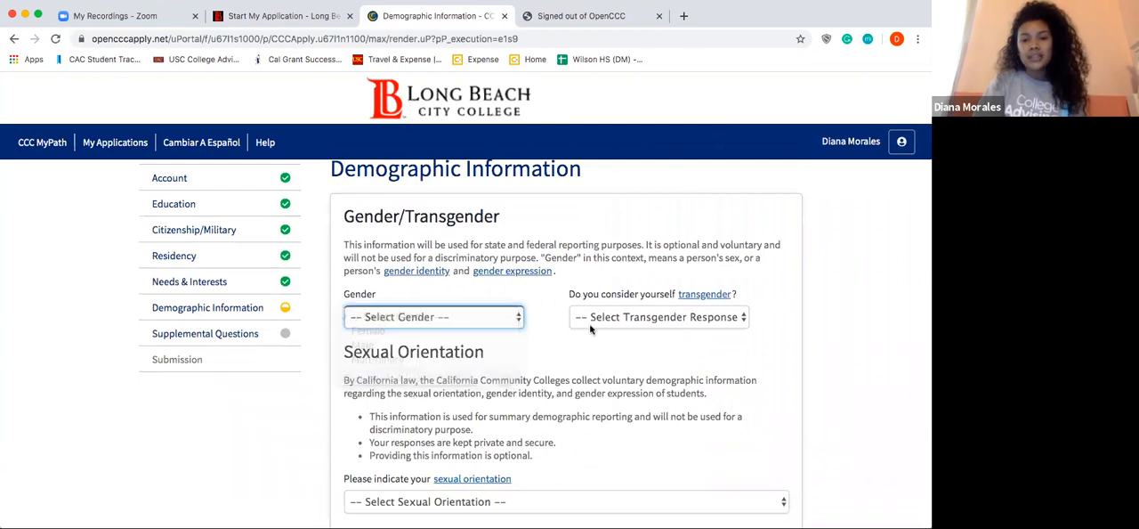
{"action": "left_click", "coordinate": [605, 325]}
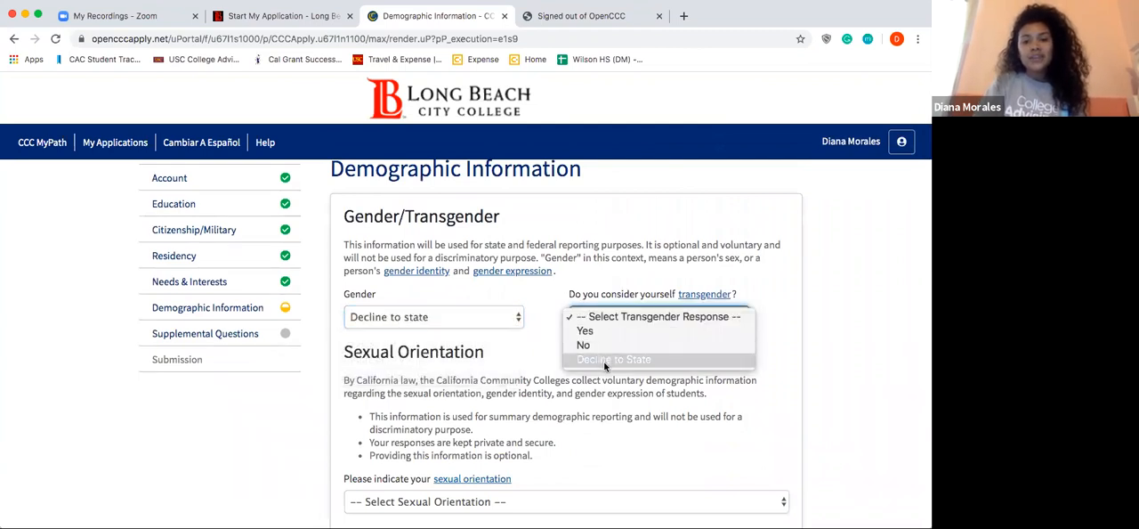
{"action": "left_click", "coordinate": [604, 361]}
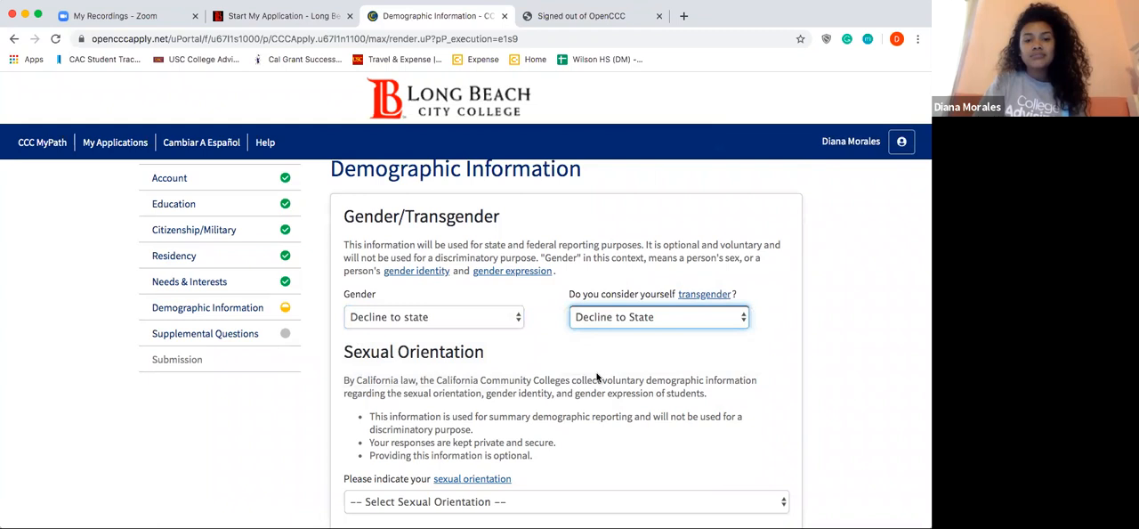
{"action": "scroll", "coordinate": [598, 376], "scroll_direction": "down", "scroll_amount": 3}
{"action": "left_click", "coordinate": [567, 388]}
{"action": "left_click", "coordinate": [567, 459]}
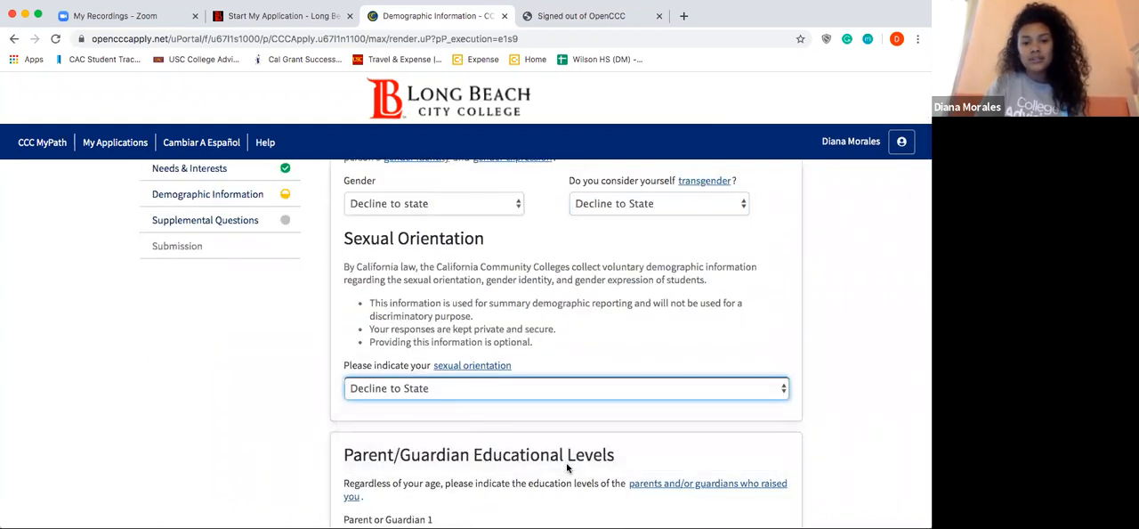
Step: Set Parent or Guardian 1 to "No parent or guardian raised me" and Parent or Guardian 2 to "No second parent or guardian raised me"
{"action": "scroll", "coordinate": [567, 467], "scroll_direction": "down", "scroll_amount": 7}
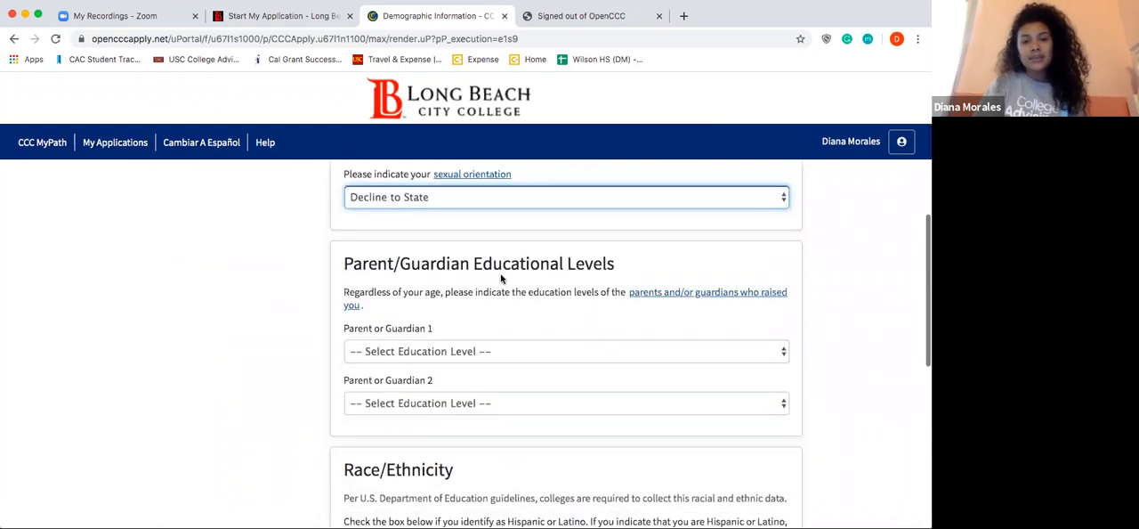
{"action": "left_click", "coordinate": [555, 288]}
{"action": "left_click", "coordinate": [531, 411]}
{"action": "left_click", "coordinate": [513, 333]}
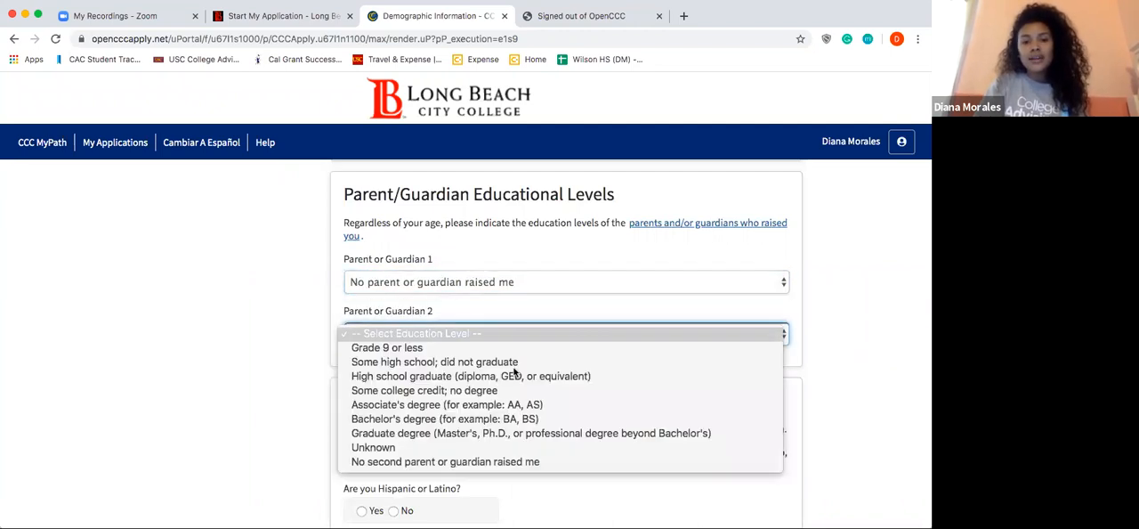
{"action": "left_click", "coordinate": [504, 462]}
Step: Answer Yes to being Hispanic or Latino, select Mexican ancestry, and continue to Supplemental Questions
{"action": "scroll", "coordinate": [504, 463], "scroll_direction": "down", "scroll_amount": 2}
{"action": "scroll", "coordinate": [504, 463], "scroll_direction": "down", "scroll_amount": 2}
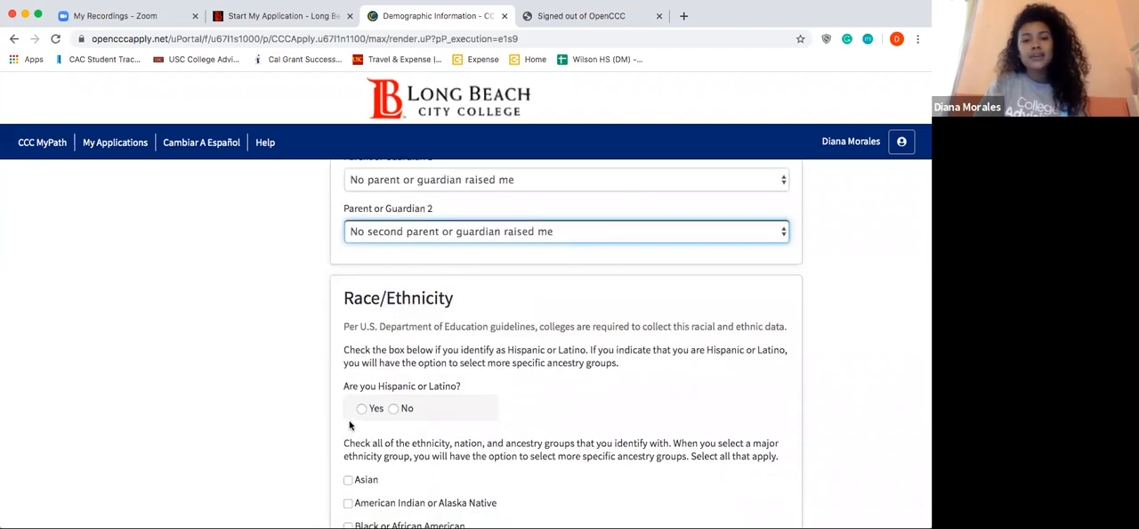
{"action": "left_click", "coordinate": [362, 406]}
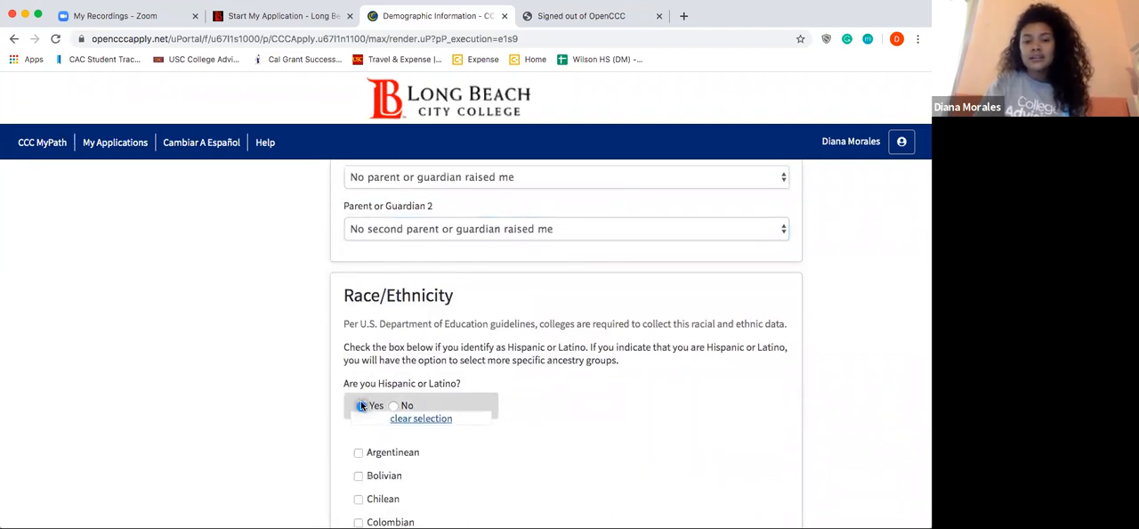
{"action": "scroll", "coordinate": [362, 407], "scroll_direction": "down", "scroll_amount": 4}
{"action": "scroll", "coordinate": [361, 406], "scroll_direction": "down", "scroll_amount": 1}
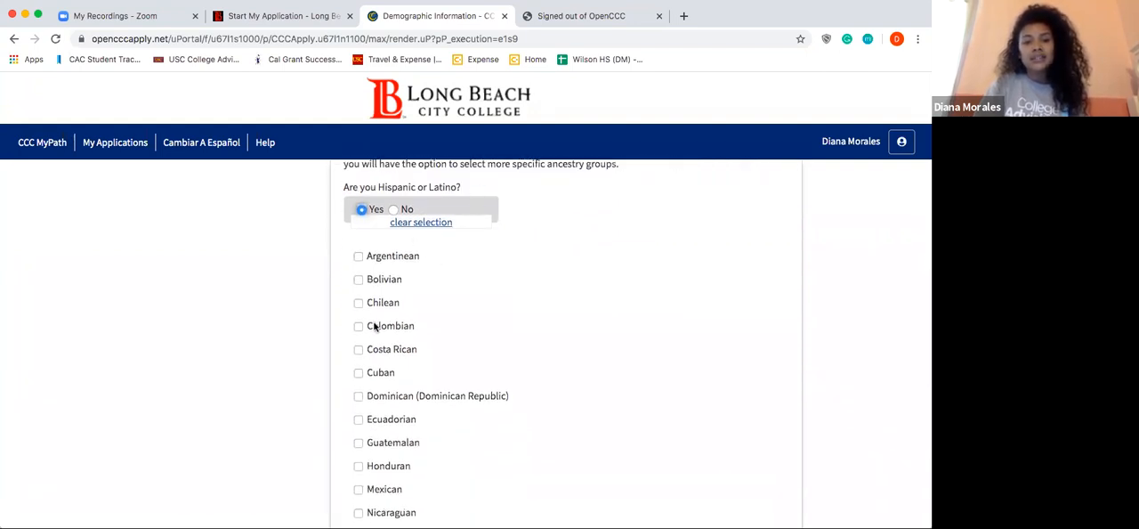
{"action": "scroll", "coordinate": [380, 329], "scroll_direction": "down", "scroll_amount": 5}
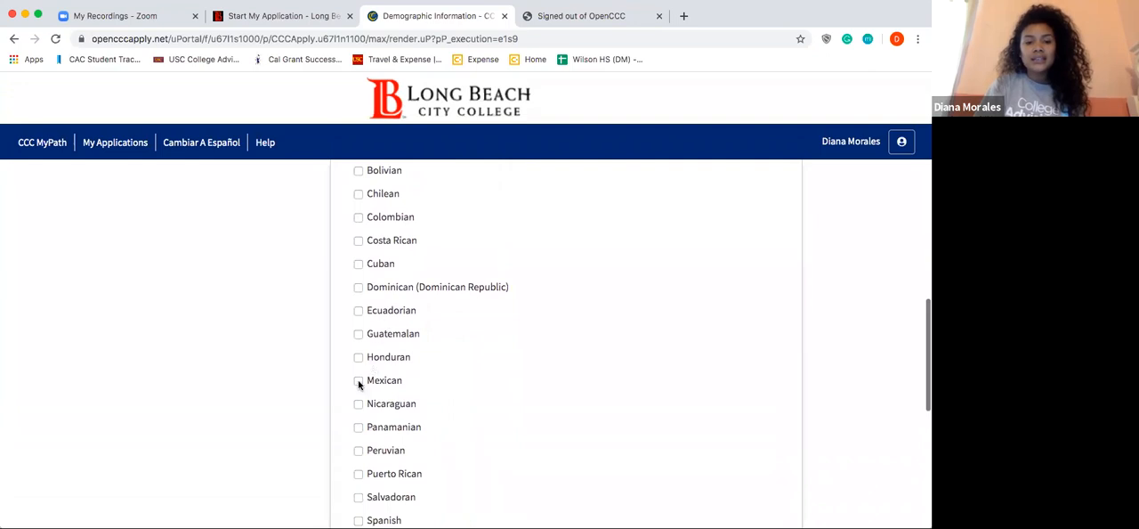
{"action": "left_click", "coordinate": [358, 382]}
{"action": "scroll", "coordinate": [361, 380], "scroll_direction": "down", "scroll_amount": 10}
{"action": "scroll", "coordinate": [367, 361], "scroll_direction": "down", "scroll_amount": 2}
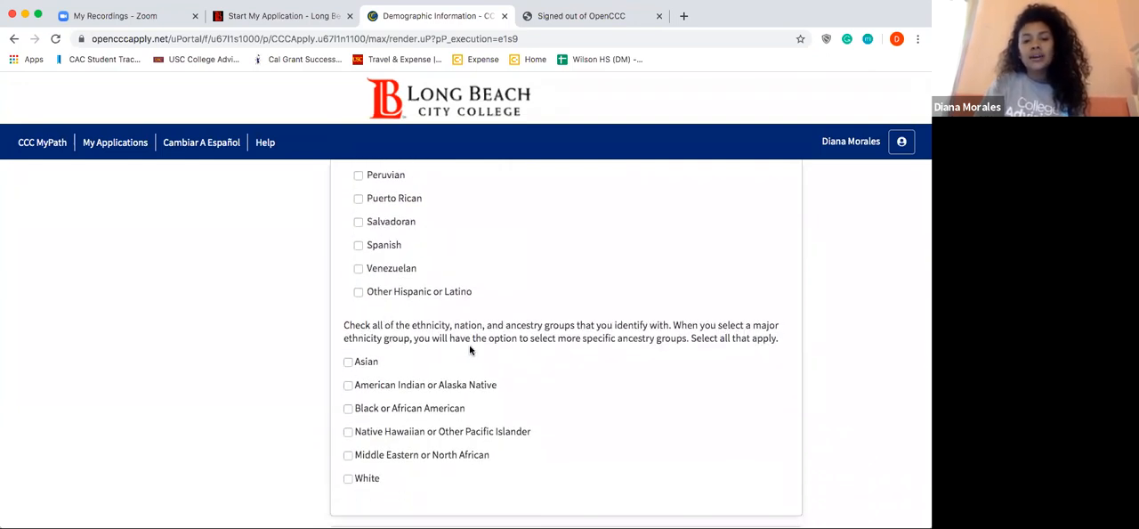
{"action": "scroll", "coordinate": [488, 338], "scroll_direction": "down", "scroll_amount": 5}
{"action": "left_click", "coordinate": [682, 433]}
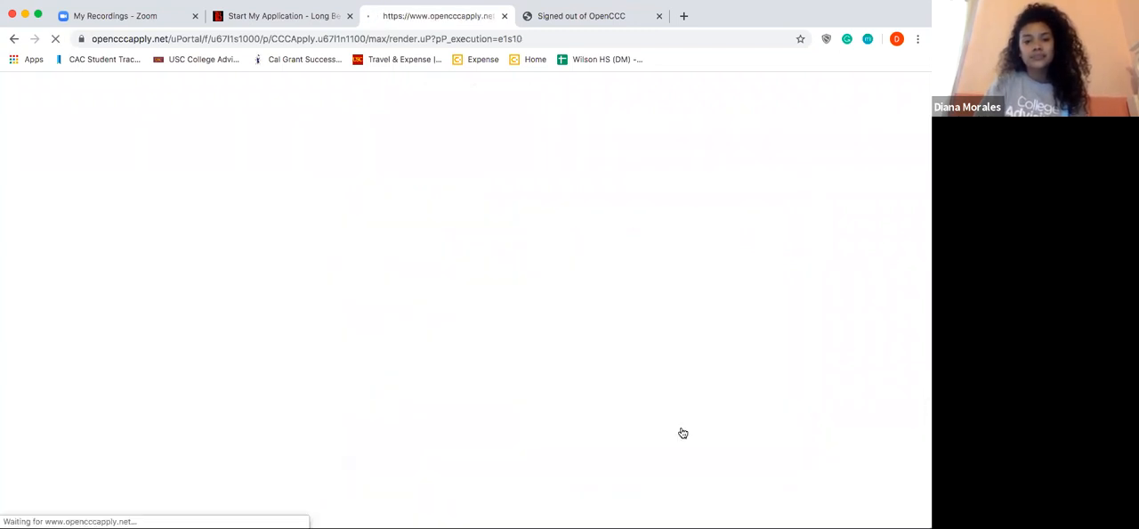
Step: Answer Yes to attending a local high school in the past 5 years and set the school district to Long Beach Unified
{"action": "scroll", "coordinate": [682, 433], "scroll_direction": "down", "scroll_amount": 2}
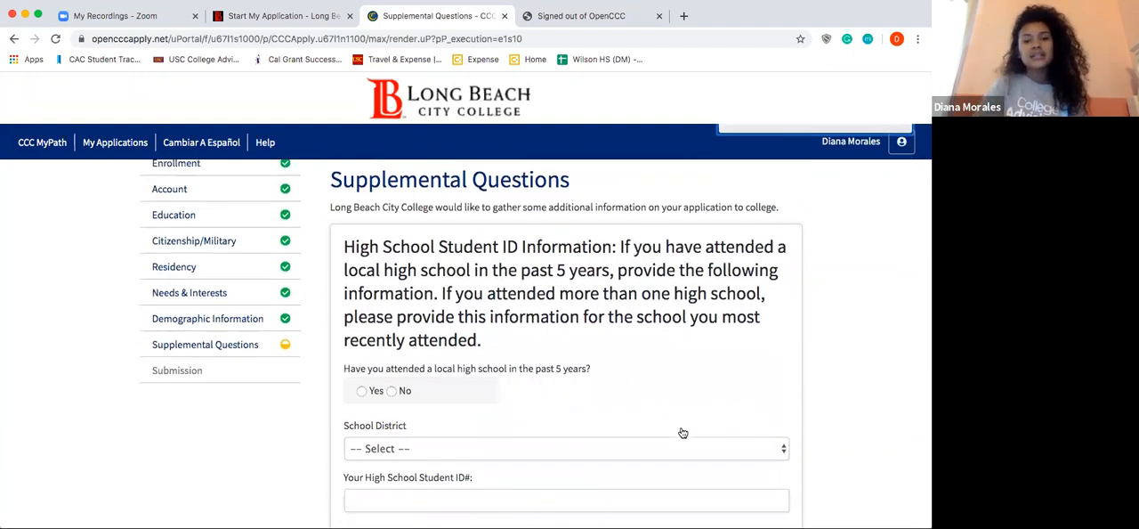
{"action": "left_click", "coordinate": [363, 392]}
{"action": "scroll", "coordinate": [362, 392], "scroll_direction": "down", "scroll_amount": 1}
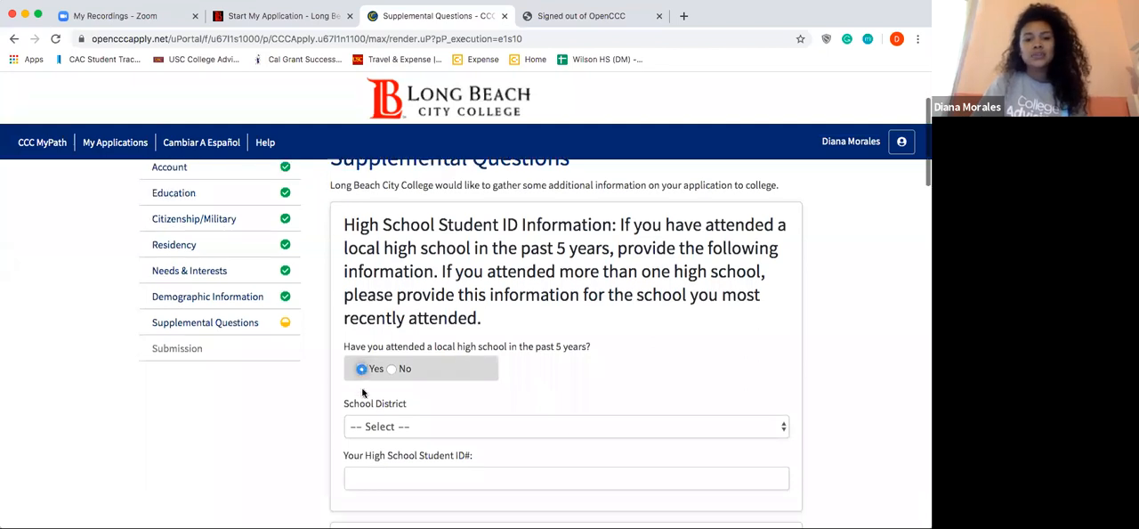
{"action": "left_click", "coordinate": [365, 403]}
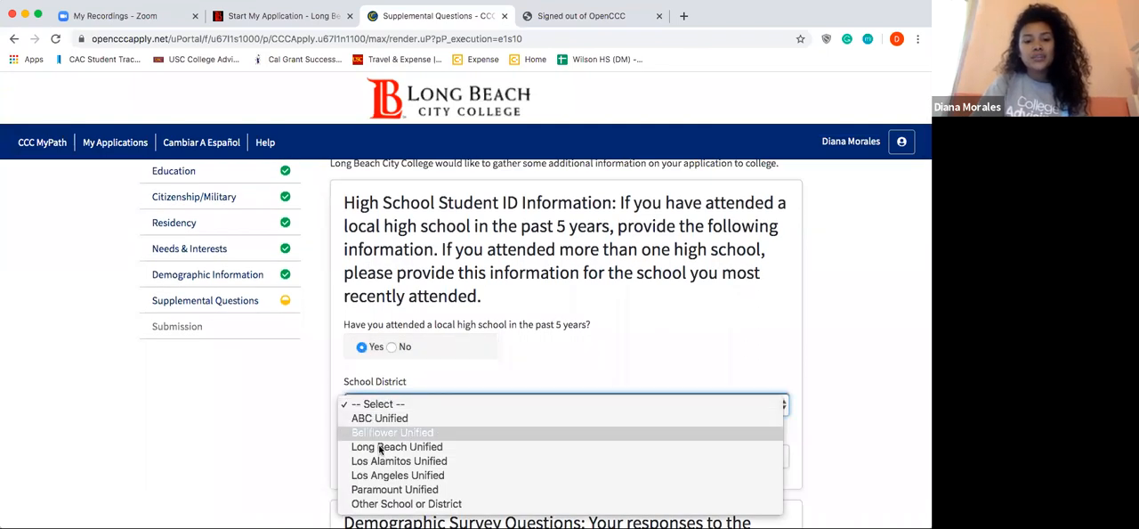
{"action": "left_click", "coordinate": [380, 447]}
{"action": "left_click", "coordinate": [380, 464]}
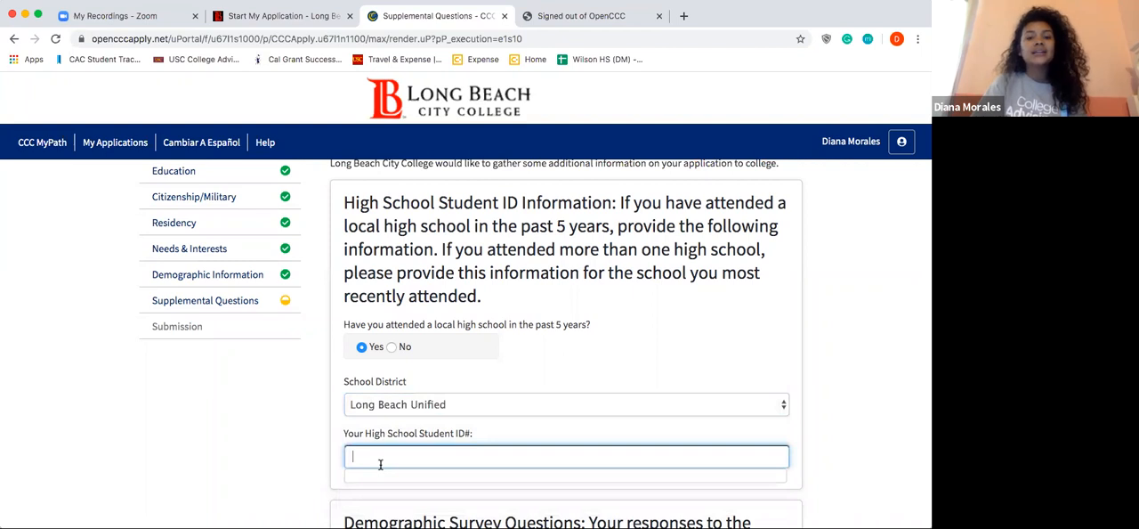
Step: Look through the demographic survey and intercollegiate sports questions, including the primary ethnicity options
{"action": "scroll", "coordinate": [380, 465], "scroll_direction": "down", "scroll_amount": 1}
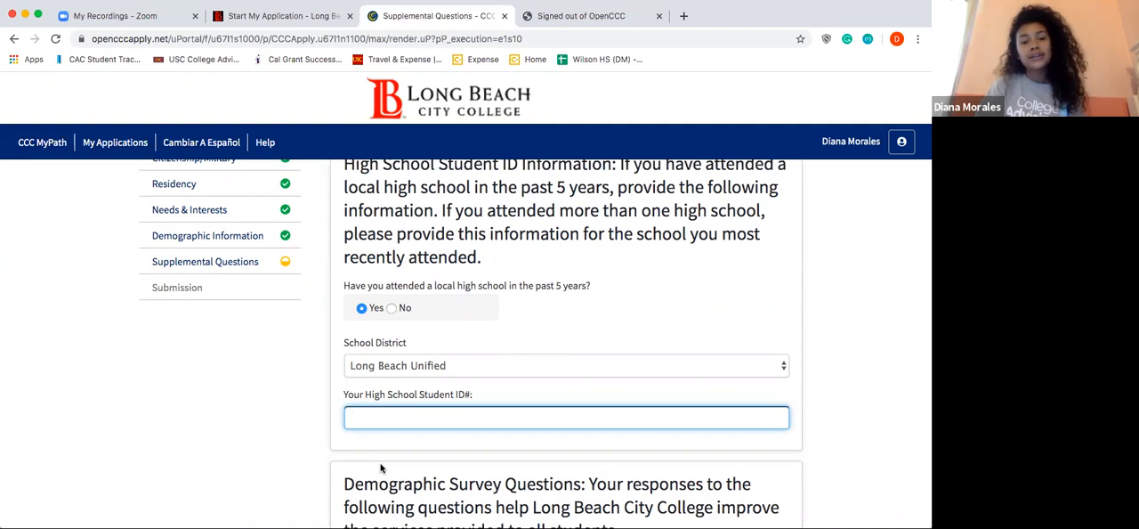
{"action": "scroll", "coordinate": [380, 467], "scroll_direction": "down", "scroll_amount": 3}
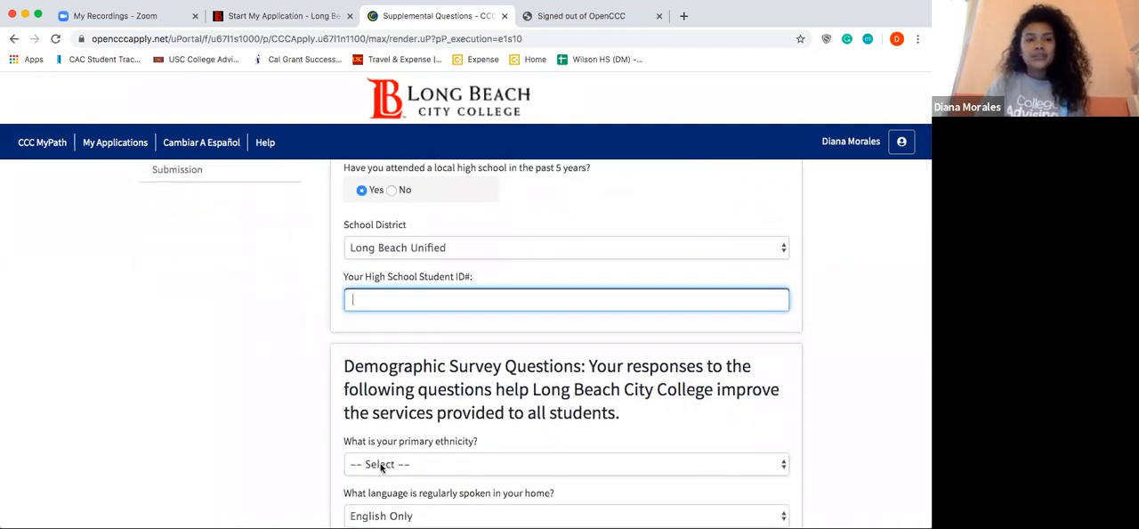
{"action": "scroll", "coordinate": [380, 465], "scroll_direction": "down", "scroll_amount": 2}
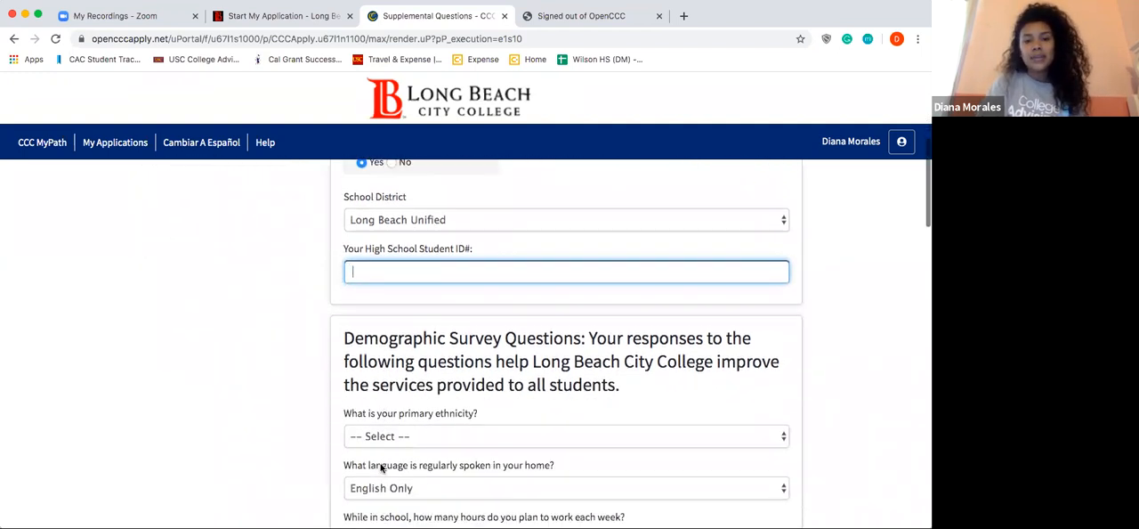
{"action": "scroll", "coordinate": [380, 465], "scroll_direction": "down", "scroll_amount": 2}
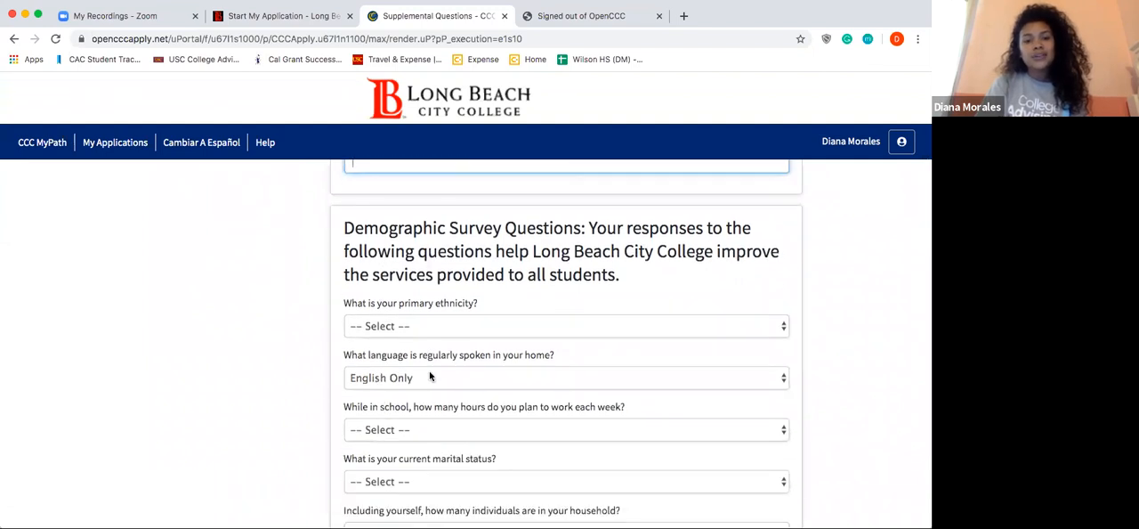
{"action": "scroll", "coordinate": [472, 335], "scroll_direction": "down", "scroll_amount": 1}
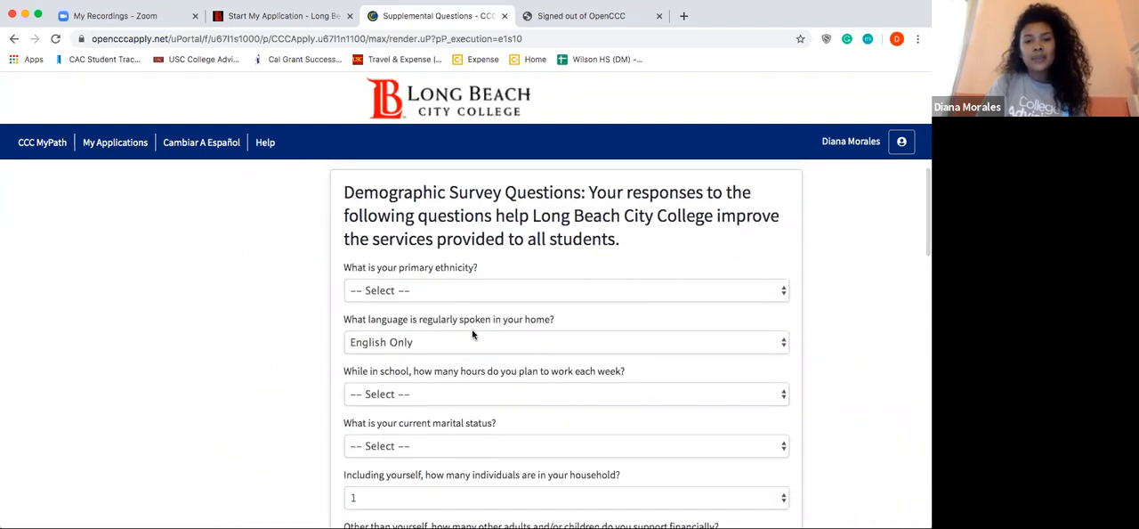
{"action": "left_click", "coordinate": [442, 289]}
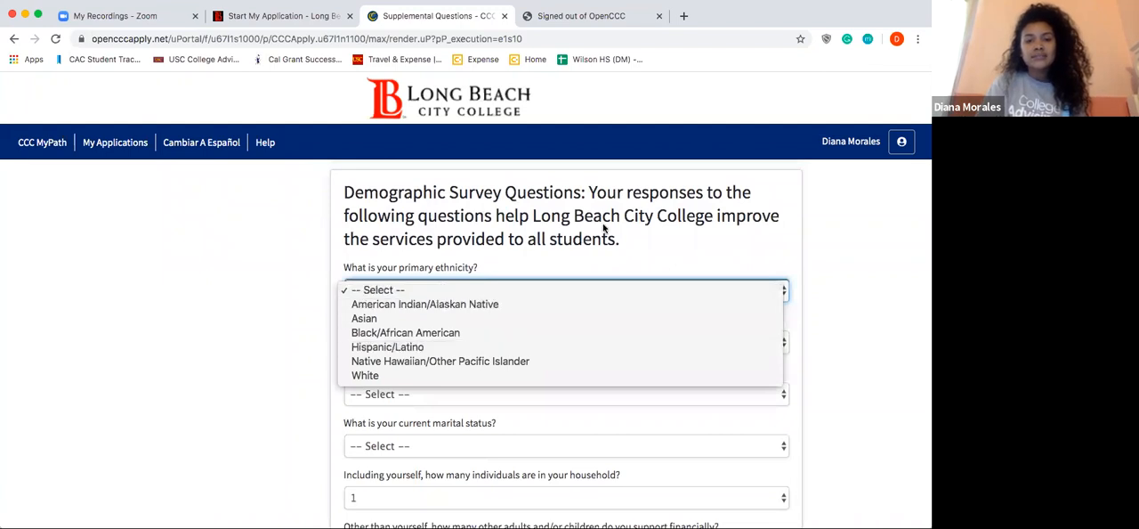
{"action": "scroll", "coordinate": [783, 254], "scroll_direction": "down", "scroll_amount": 10}
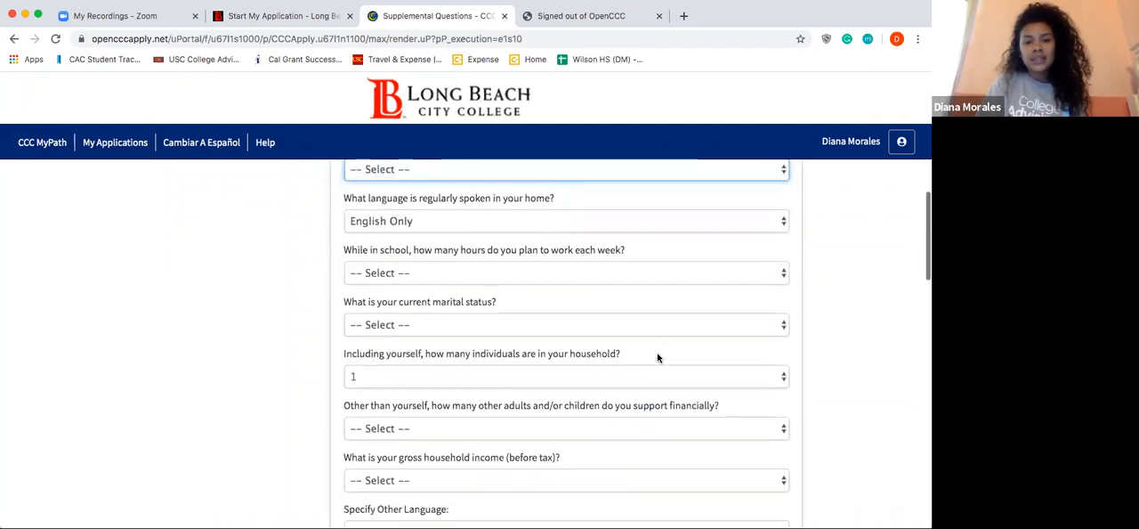
{"action": "scroll", "coordinate": [658, 358], "scroll_direction": "down", "scroll_amount": 5}
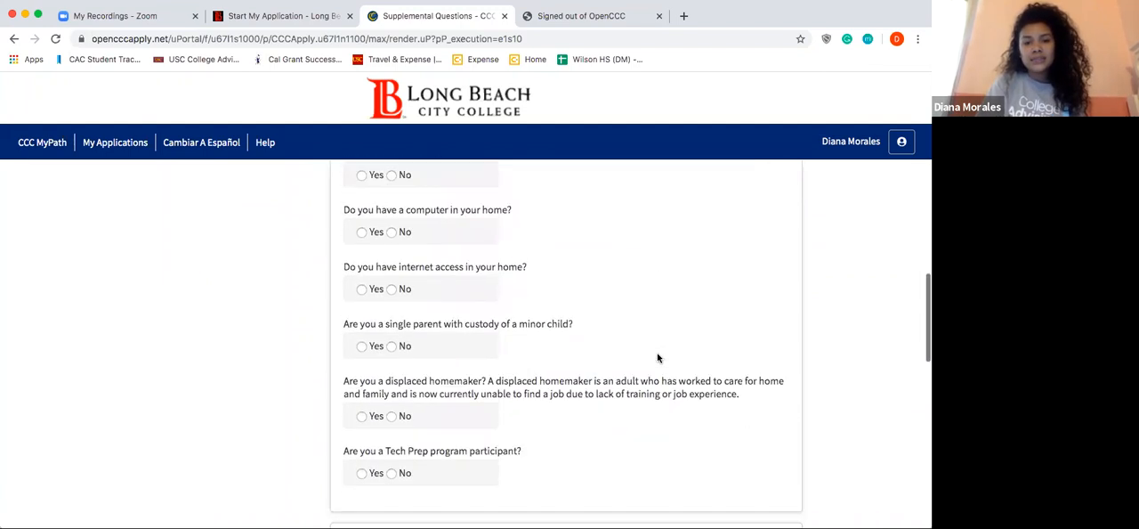
{"action": "scroll", "coordinate": [658, 358], "scroll_direction": "down", "scroll_amount": 15}
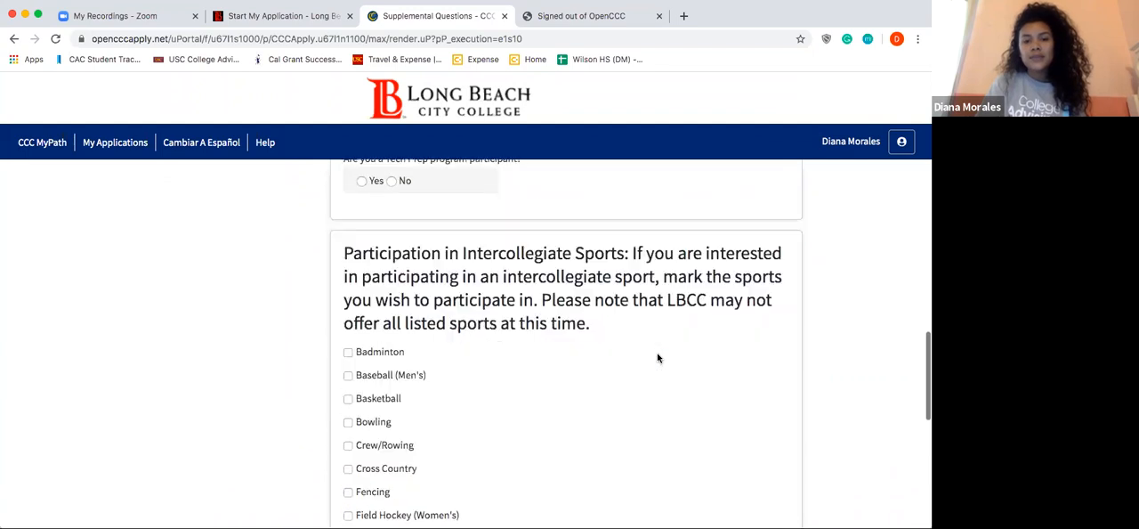
{"action": "scroll", "coordinate": [638, 381], "scroll_direction": "up", "scroll_amount": 8}
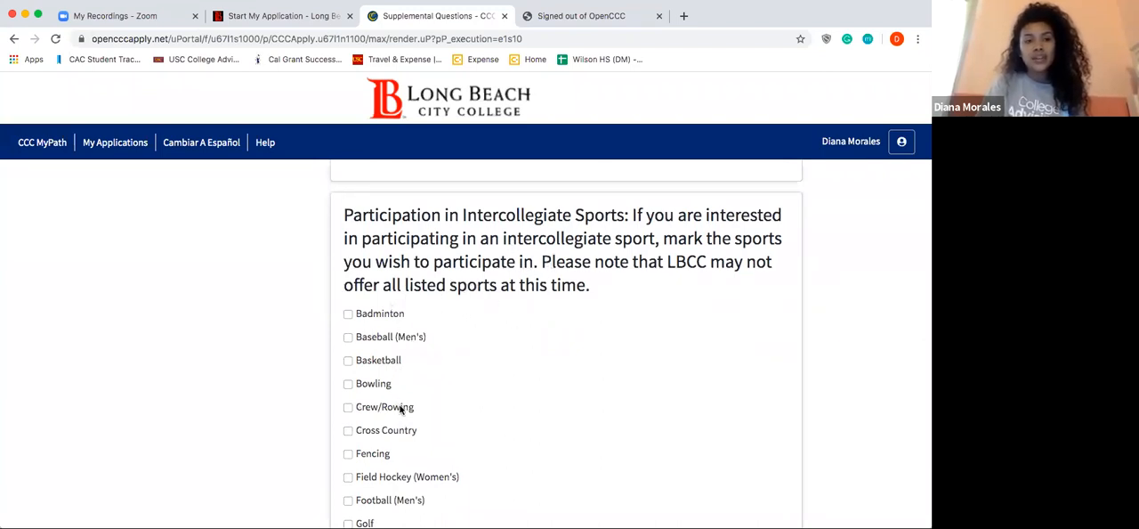
{"action": "scroll", "coordinate": [400, 407], "scroll_direction": "down", "scroll_amount": 10}
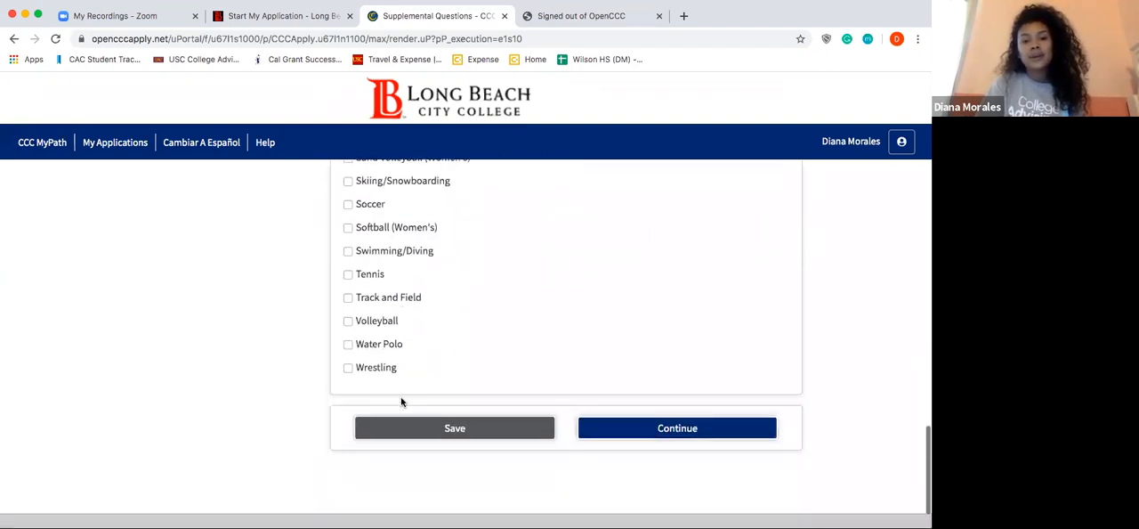
Step: Try to continue with the demographic survey questions unanswered, and dismiss the resulting messages
{"action": "left_click", "coordinate": [598, 383]}
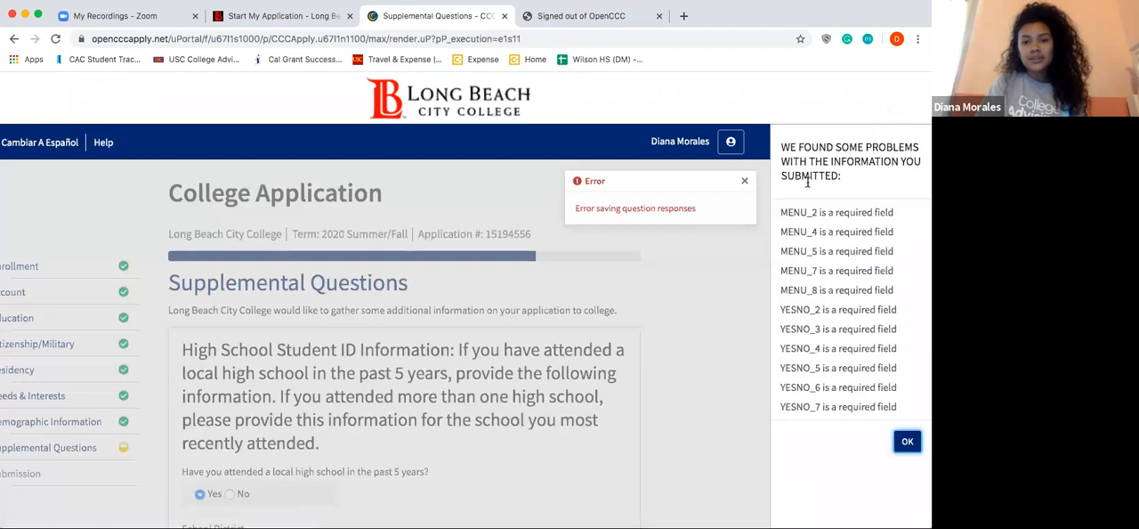
{"action": "left_click", "coordinate": [745, 182]}
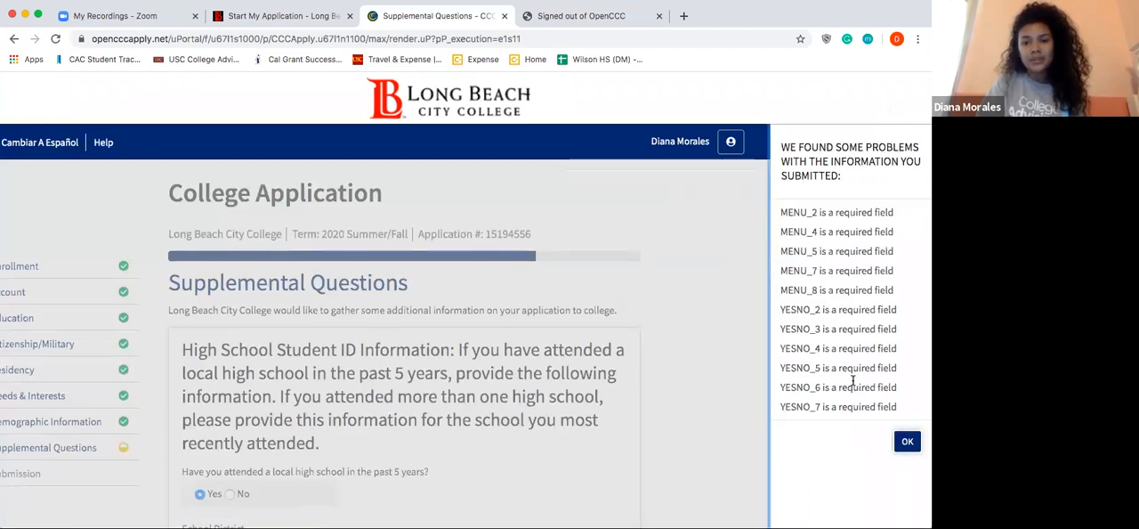
{"action": "left_click", "coordinate": [907, 442]}
Step: Set primary ethnicity to Asian, planned weekly work hours to None and current marital status to Decline To State
{"action": "left_click", "coordinate": [593, 300]}
{"action": "left_click", "coordinate": [579, 329]}
{"action": "scroll", "coordinate": [570, 330], "scroll_direction": "down", "scroll_amount": 3}
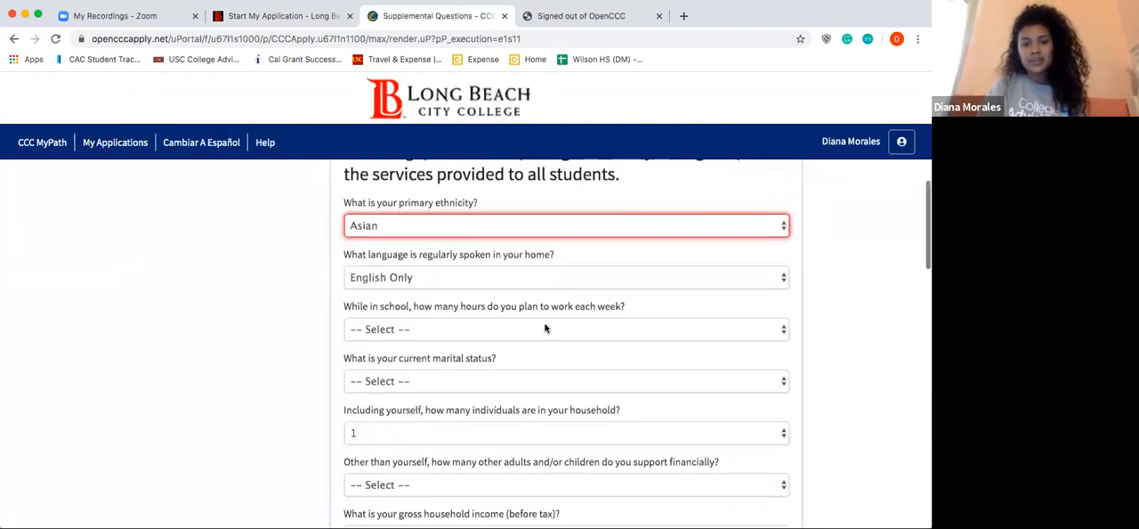
{"action": "left_click", "coordinate": [538, 327]}
{"action": "left_click", "coordinate": [526, 341]}
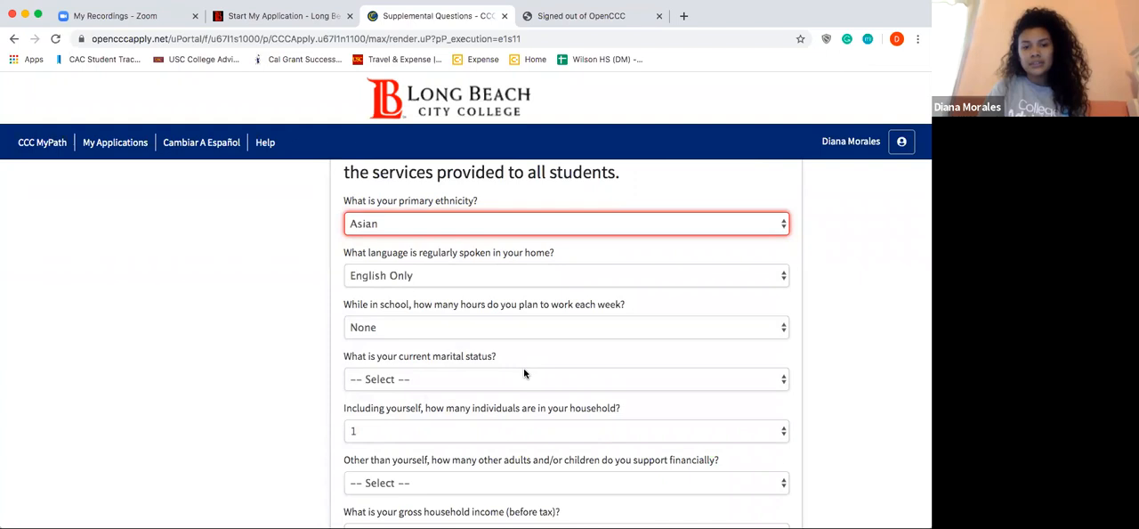
{"action": "left_click", "coordinate": [520, 380]}
{"action": "left_click", "coordinate": [510, 463]}
Step: Set the number of other people supported financially to Decline To State and view the gross household income options
{"action": "scroll", "coordinate": [507, 464], "scroll_direction": "down", "scroll_amount": 5}
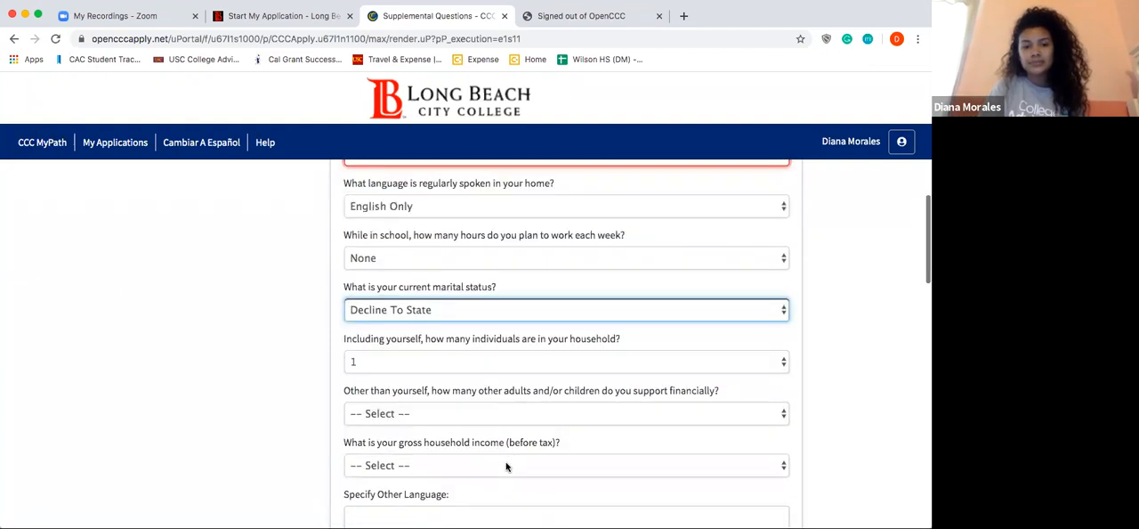
{"action": "left_click", "coordinate": [455, 347]}
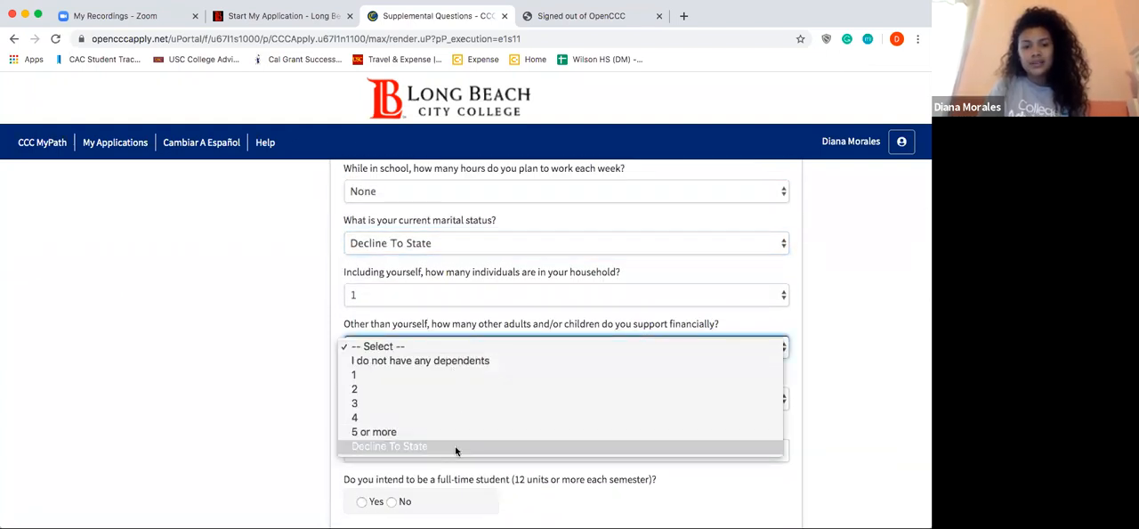
{"action": "left_click", "coordinate": [456, 449]}
{"action": "left_click", "coordinate": [453, 405]}
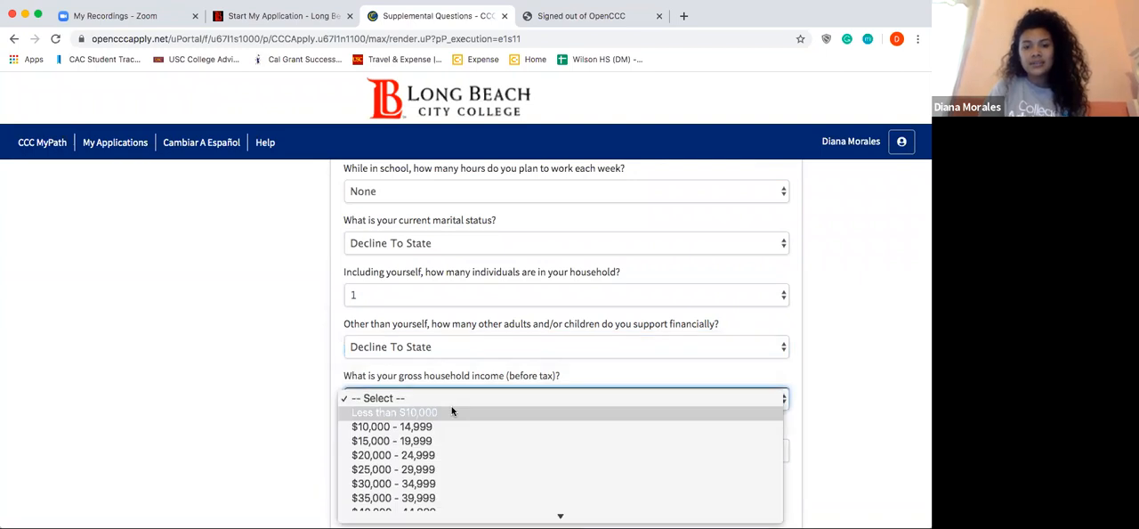
{"action": "scroll", "coordinate": [452, 410], "scroll_direction": "down", "scroll_amount": 5}
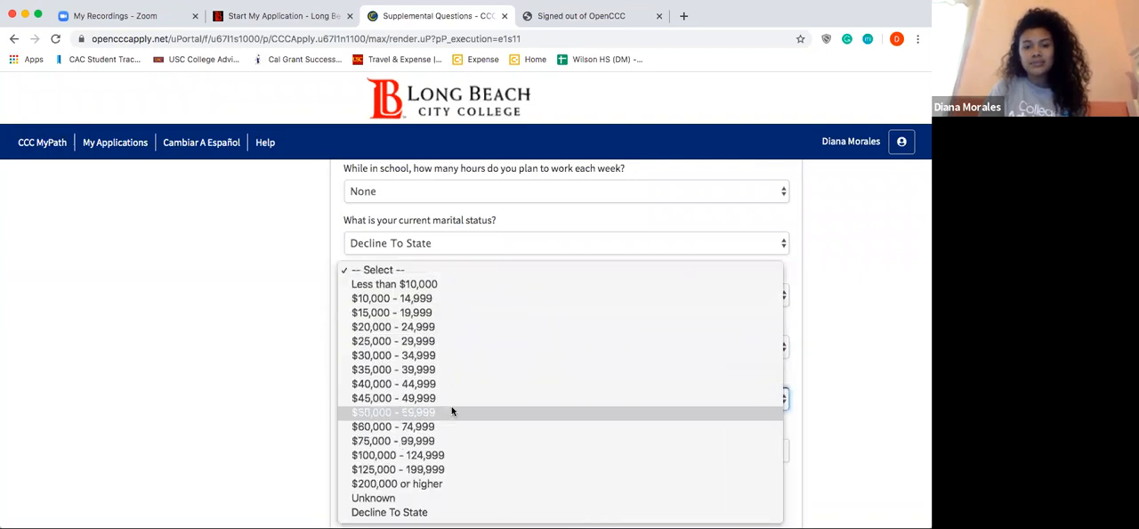
{"action": "left_click", "coordinate": [703, 233]}
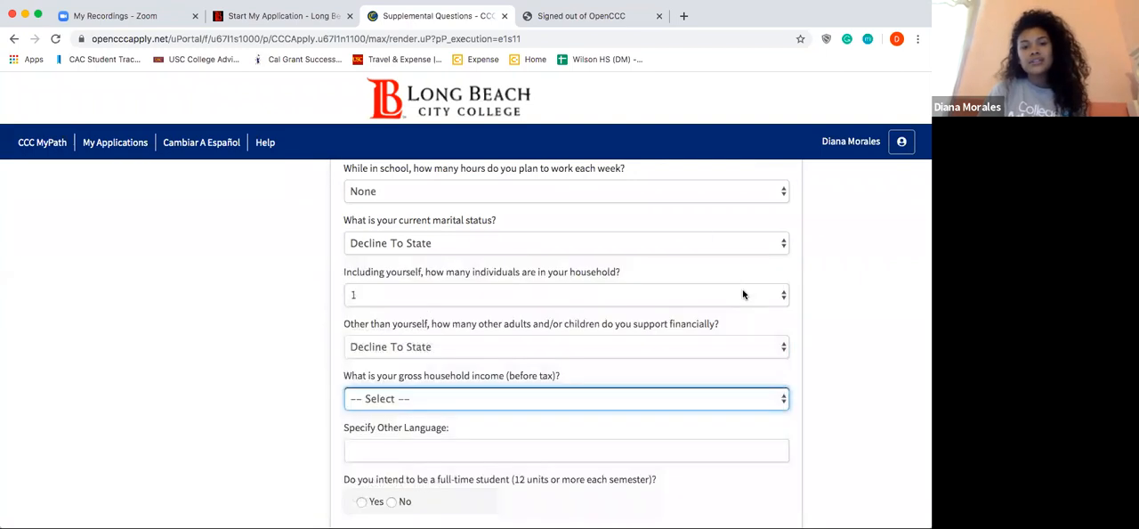
Step: Set the financially supported people answer to "I do not have any dependents" and gross household income to Less than $10,000
{"action": "left_click", "coordinate": [685, 345]}
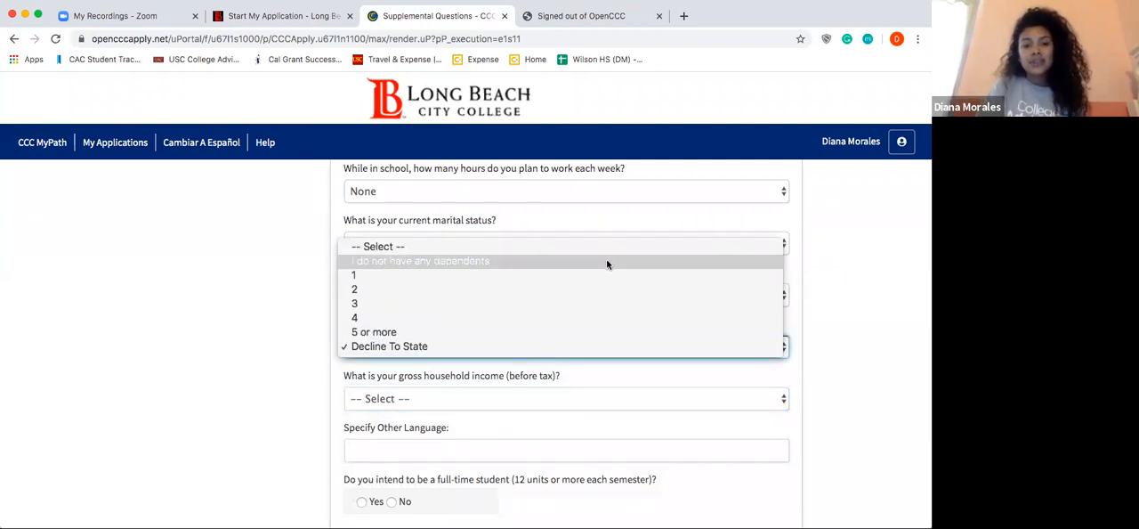
{"action": "left_click", "coordinate": [607, 261]}
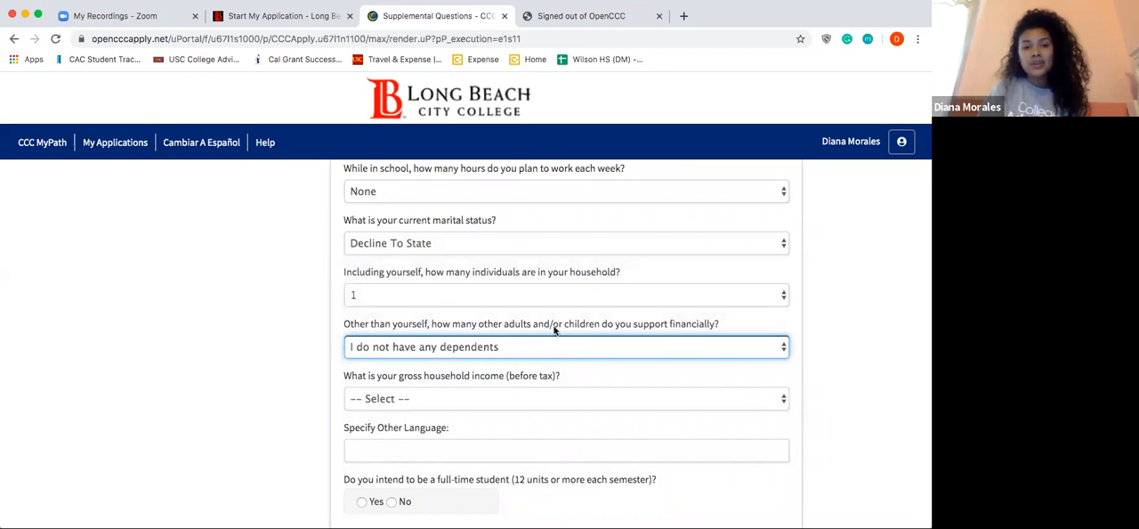
{"action": "left_click", "coordinate": [486, 398]}
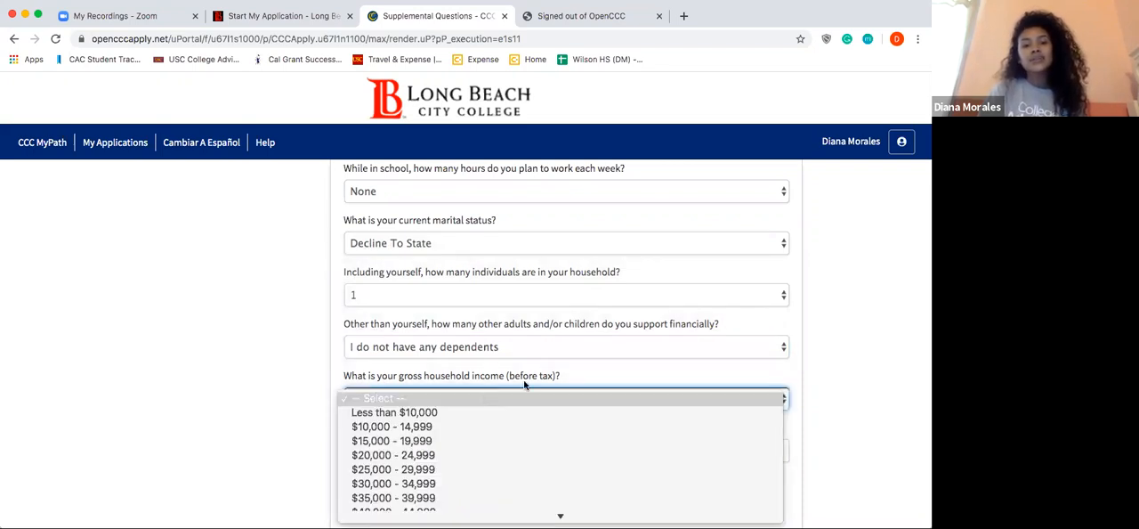
{"action": "left_click", "coordinate": [801, 307]}
{"action": "scroll", "coordinate": [801, 310], "scroll_direction": "down", "scroll_amount": 1}
{"action": "scroll", "coordinate": [801, 309], "scroll_direction": "down", "scroll_amount": 1}
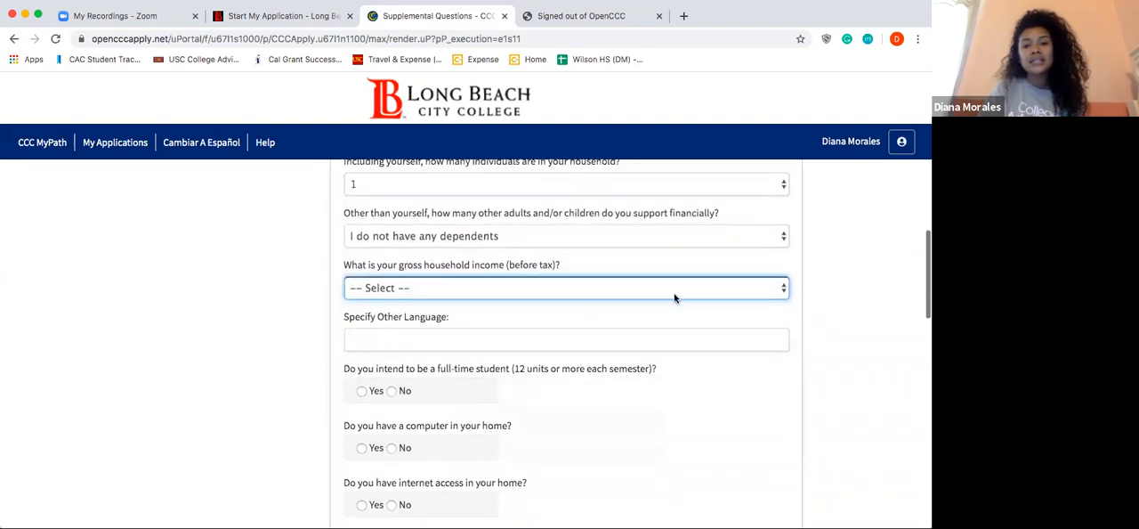
{"action": "left_click", "coordinate": [674, 295]}
{"action": "left_click", "coordinate": [663, 308]}
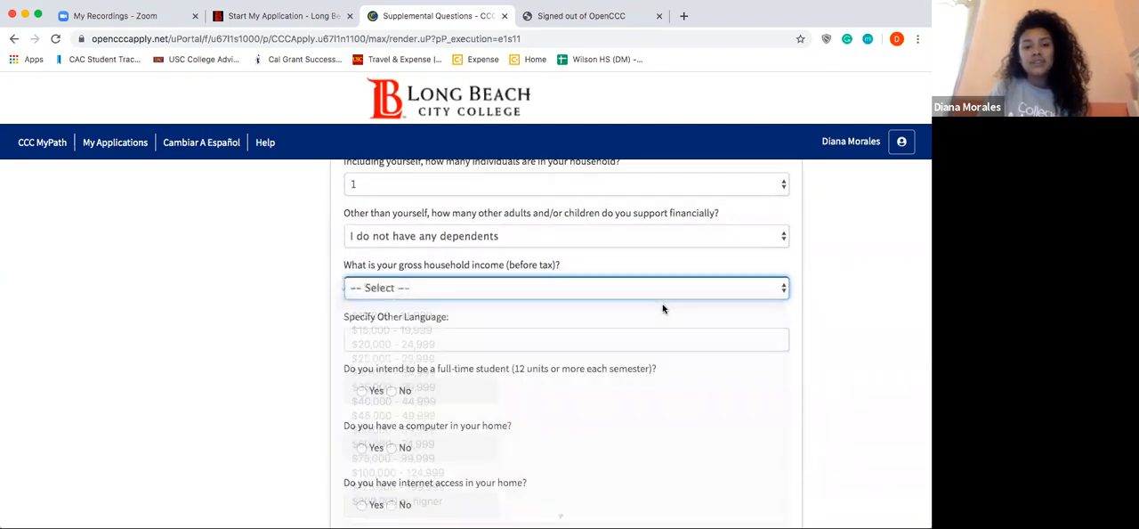
Step: Enter spanish as the other language and answer Yes to full-time study, a home computer and home internet access
{"action": "scroll", "coordinate": [641, 302], "scroll_direction": "down", "scroll_amount": 1}
{"action": "left_click", "coordinate": [550, 274]}
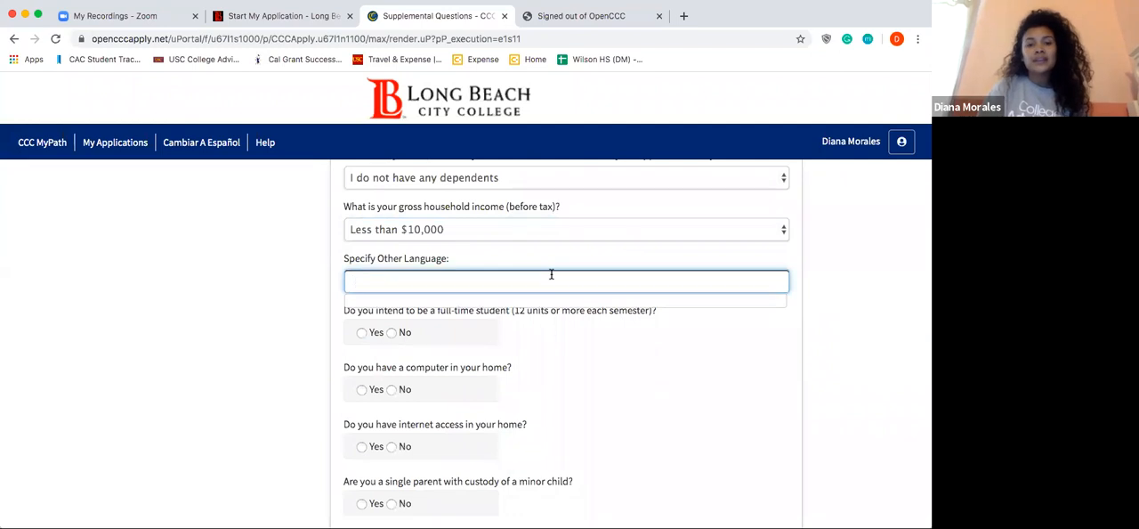
{"action": "type", "text": "spanish"}
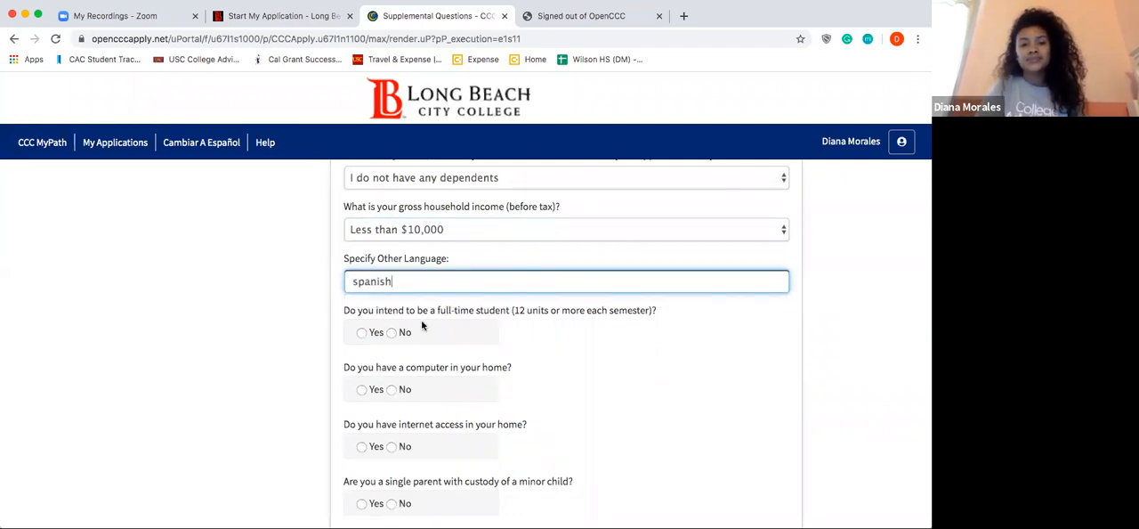
{"action": "left_click", "coordinate": [361, 331]}
{"action": "left_click", "coordinate": [361, 389]}
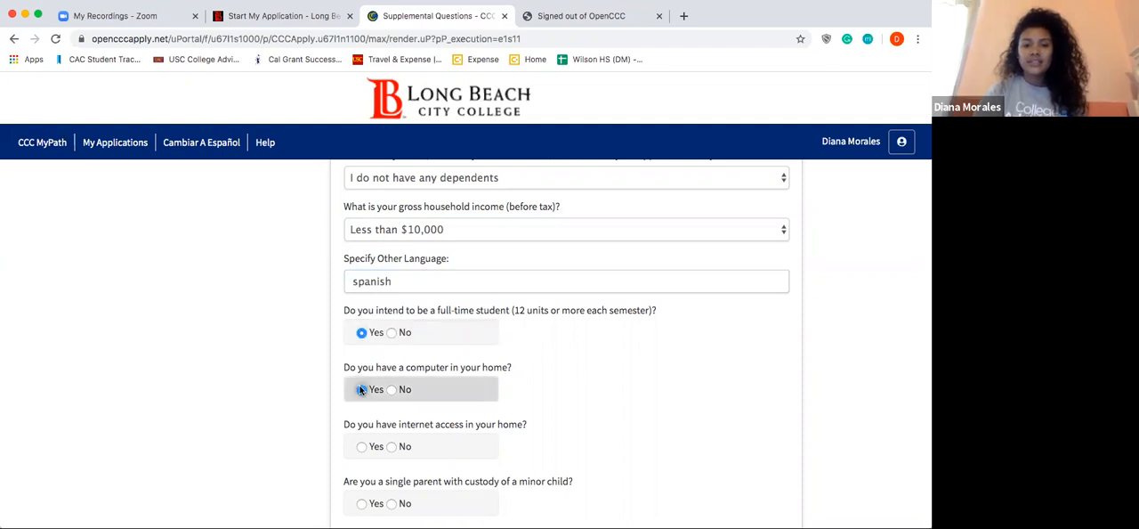
{"action": "scroll", "coordinate": [374, 435], "scroll_direction": "down", "scroll_amount": 1}
{"action": "left_click", "coordinate": [362, 436]}
Step: Answer No to being a single parent with custody, a displaced homemaker and a Tech Prep program participant
{"action": "scroll", "coordinate": [363, 435], "scroll_direction": "down", "scroll_amount": 2}
{"action": "left_click", "coordinate": [361, 402]}
{"action": "left_click", "coordinate": [392, 472]}
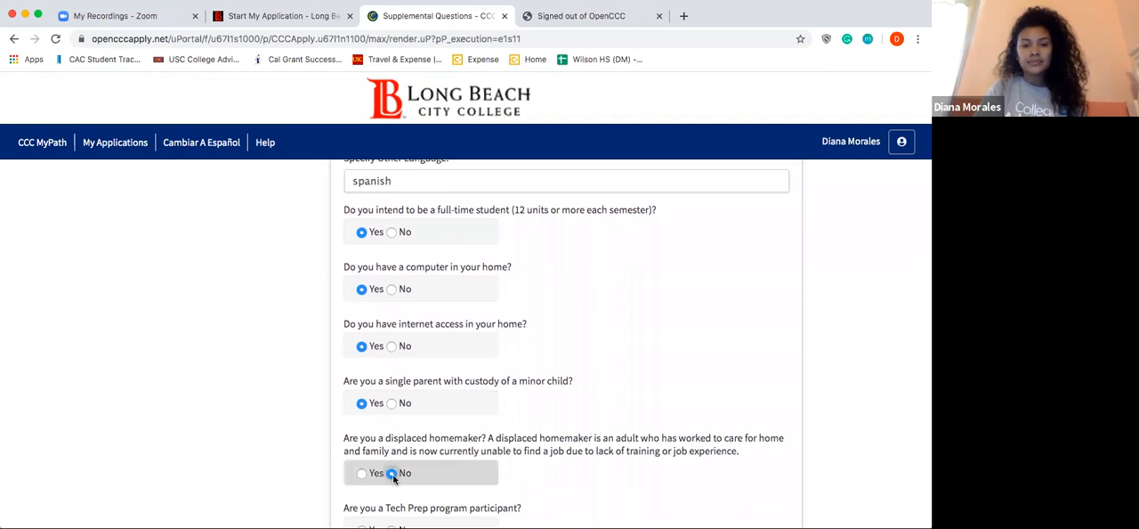
{"action": "scroll", "coordinate": [399, 450], "scroll_direction": "down", "scroll_amount": 1}
{"action": "left_click", "coordinate": [392, 381]}
{"action": "scroll", "coordinate": [390, 374], "scroll_direction": "down", "scroll_amount": 2}
{"action": "left_click", "coordinate": [391, 457]}
Step: Select Gymnastics as the intercollegiate sport of interest and continue to the Submission section
{"action": "scroll", "coordinate": [389, 460], "scroll_direction": "down", "scroll_amount": 10}
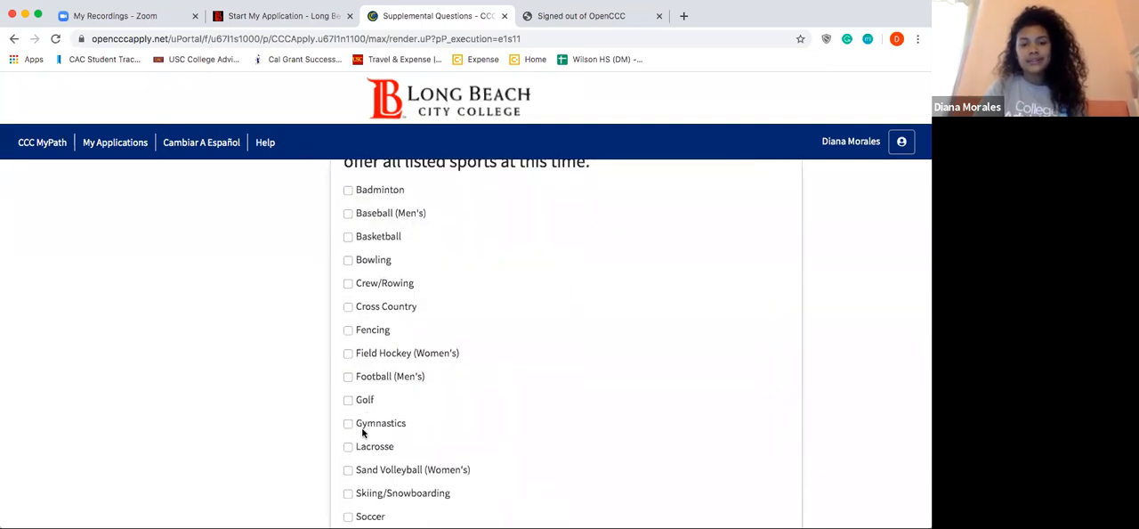
{"action": "left_click", "coordinate": [348, 423]}
{"action": "scroll", "coordinate": [347, 425], "scroll_direction": "down", "scroll_amount": 5}
{"action": "left_click", "coordinate": [665, 363]}
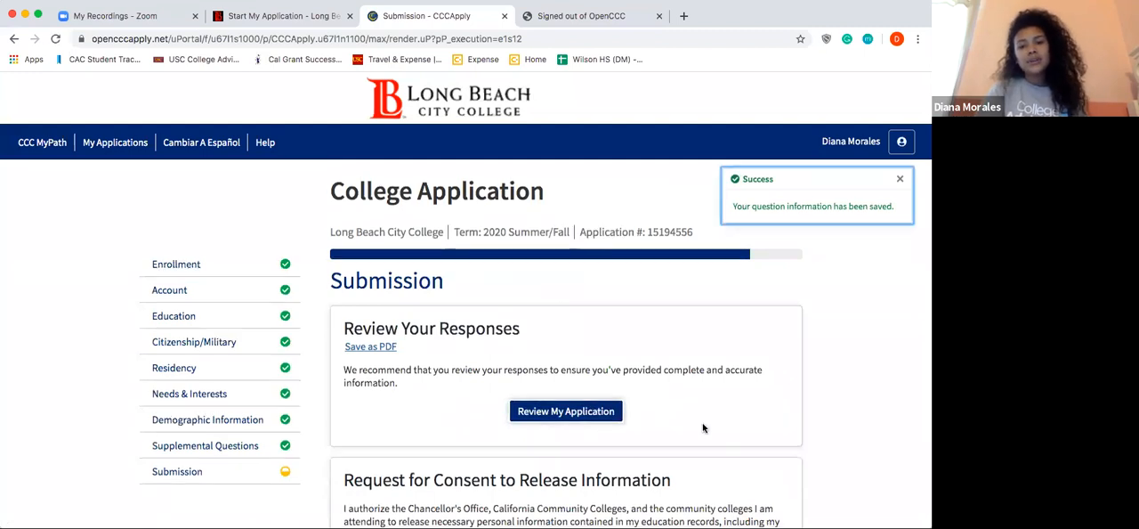
Step: Read through the application review option, the consent to release information request and the submission declarations
{"action": "scroll", "coordinate": [702, 428], "scroll_direction": "down", "scroll_amount": 1}
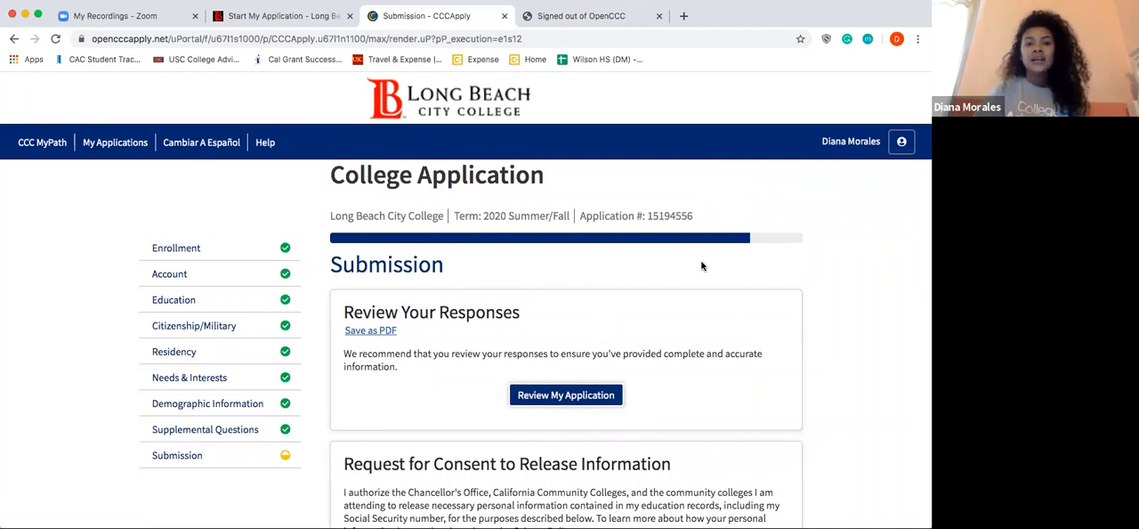
{"action": "scroll", "coordinate": [697, 318], "scroll_direction": "down", "scroll_amount": 3}
{"action": "scroll", "coordinate": [697, 317], "scroll_direction": "down", "scroll_amount": 3}
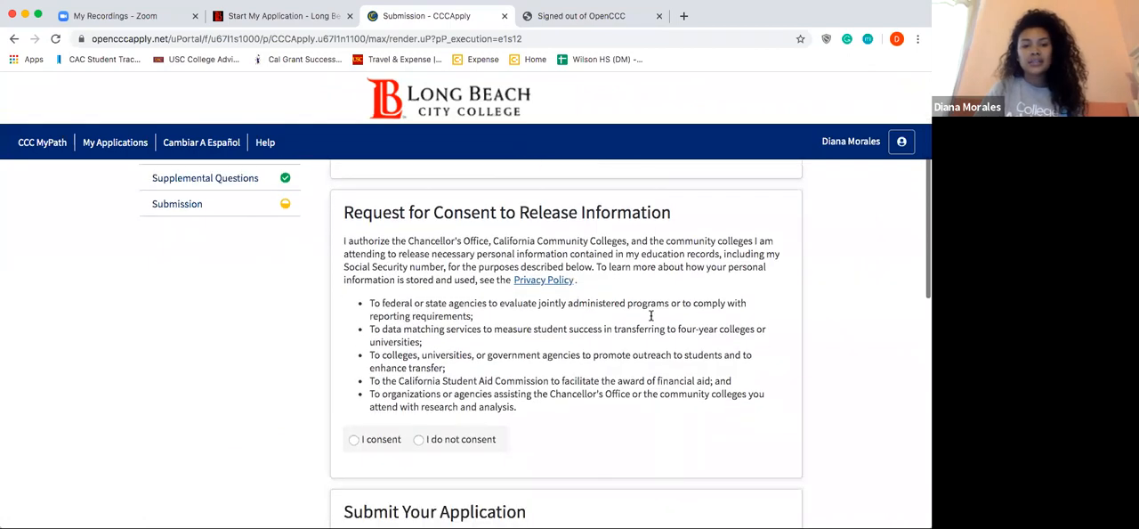
{"action": "scroll", "coordinate": [356, 418], "scroll_direction": "down", "scroll_amount": 10}
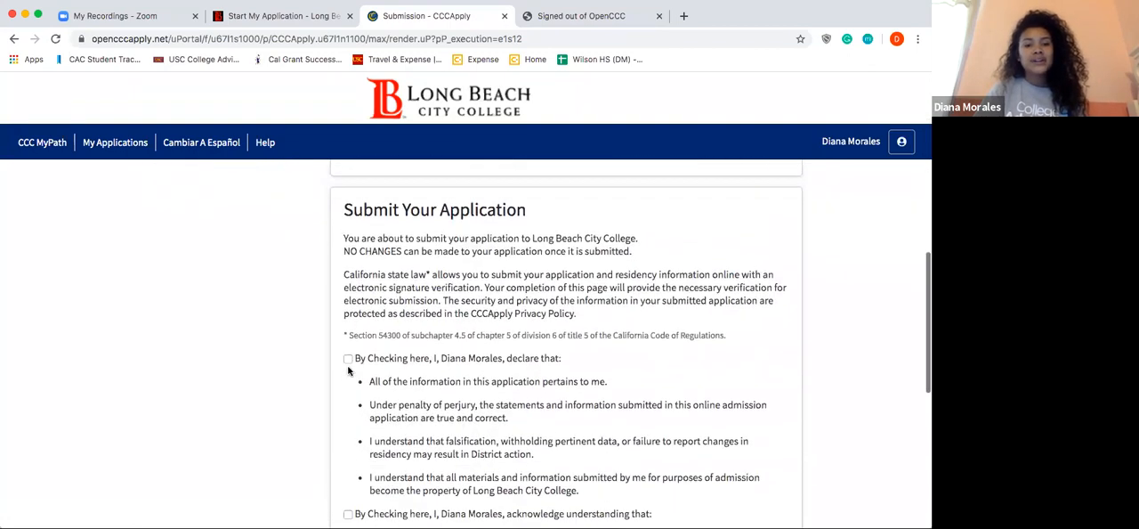
{"action": "scroll", "coordinate": [354, 418], "scroll_direction": "down", "scroll_amount": 5}
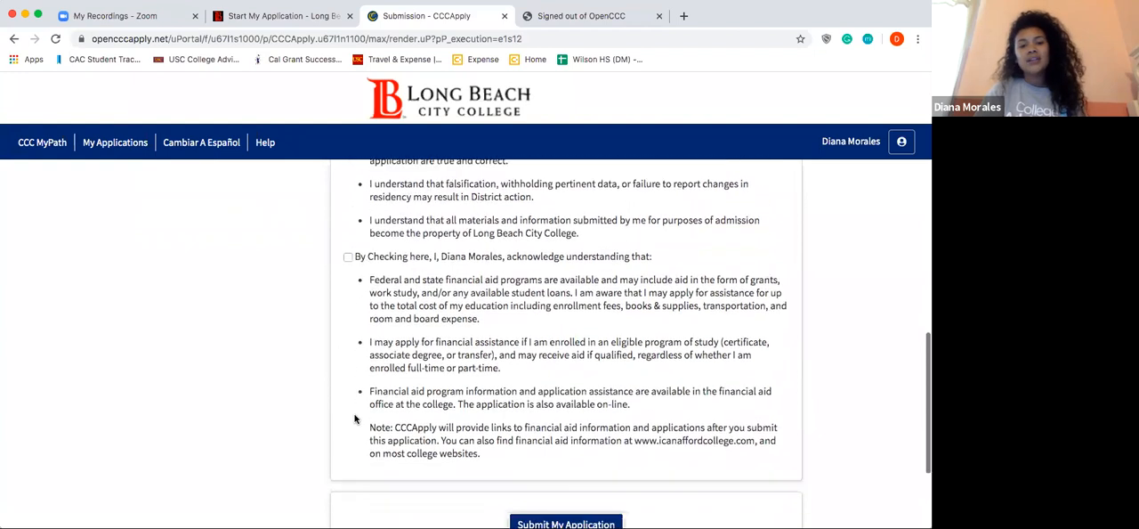